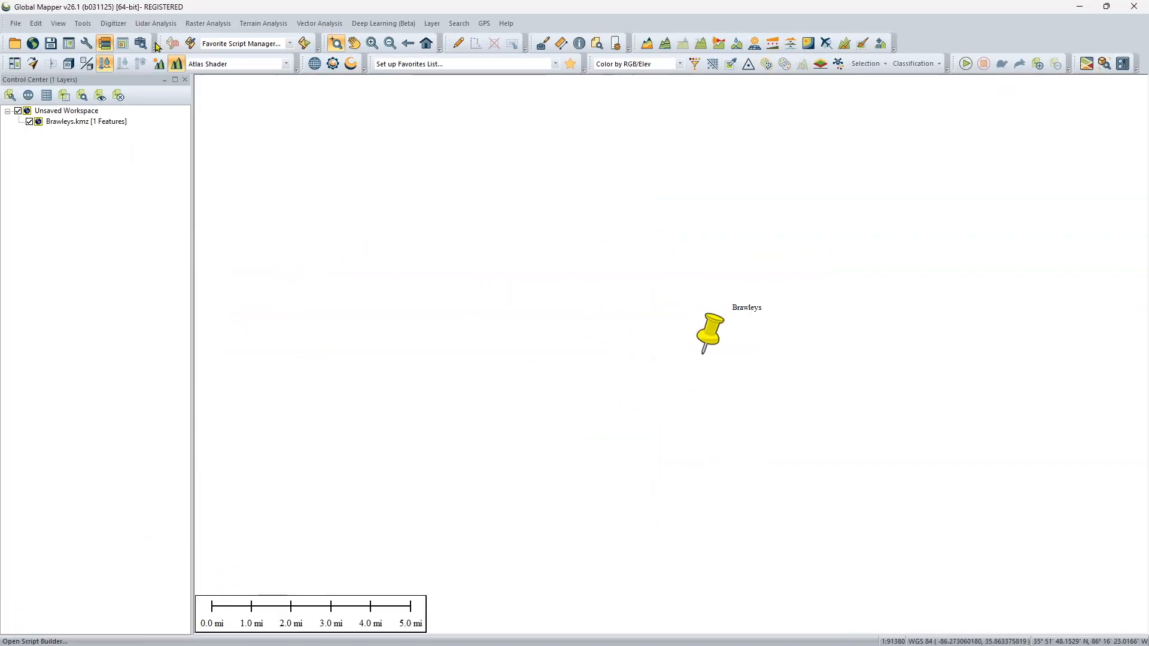
Load USGS 3DEP Elevation data for the current screen bounds and move Brawleys.kmz below it in the layer order so the placemark shows.
click(33, 43)
click(617, 368)
click(887, 565)
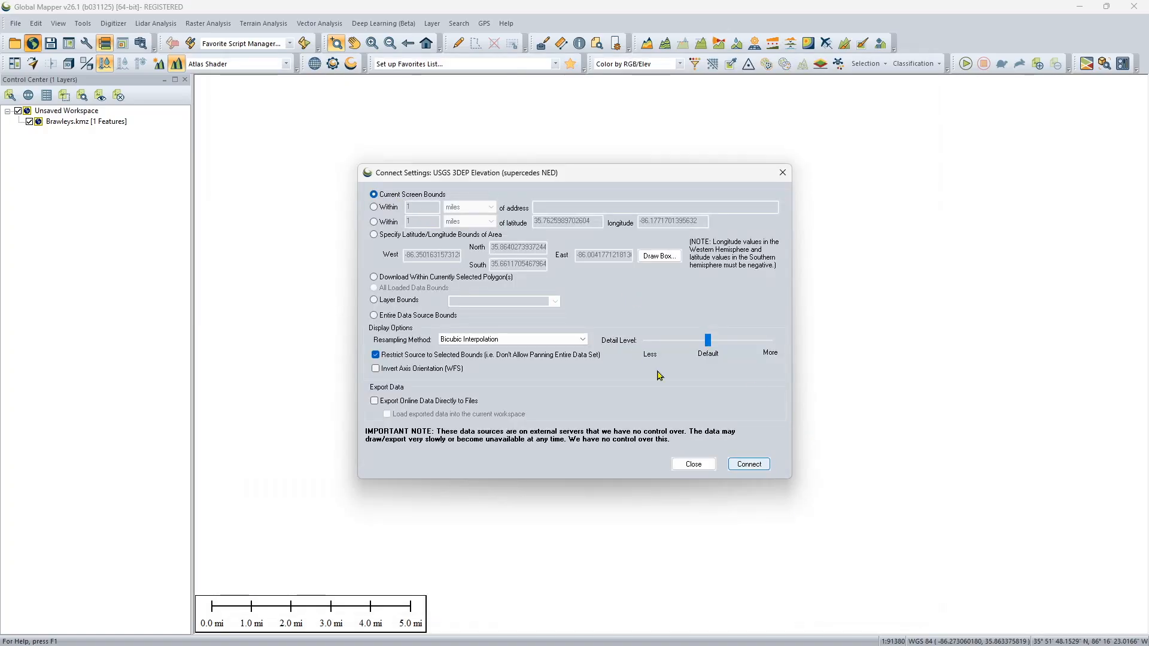
click(732, 466)
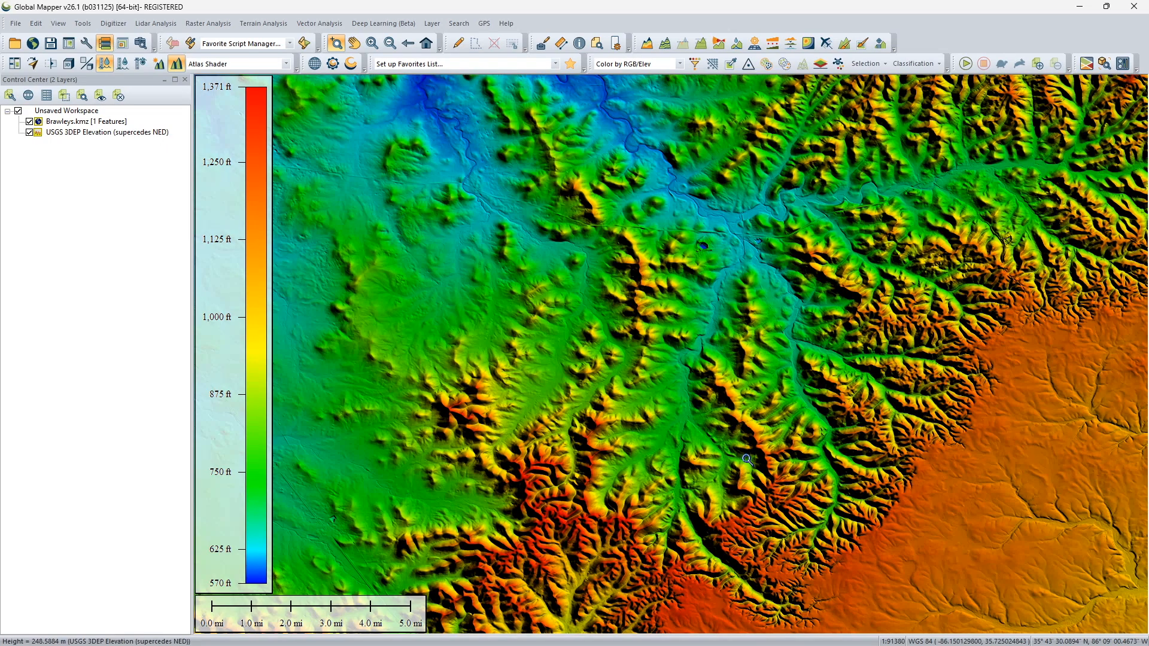
drag(87, 121, 87, 143)
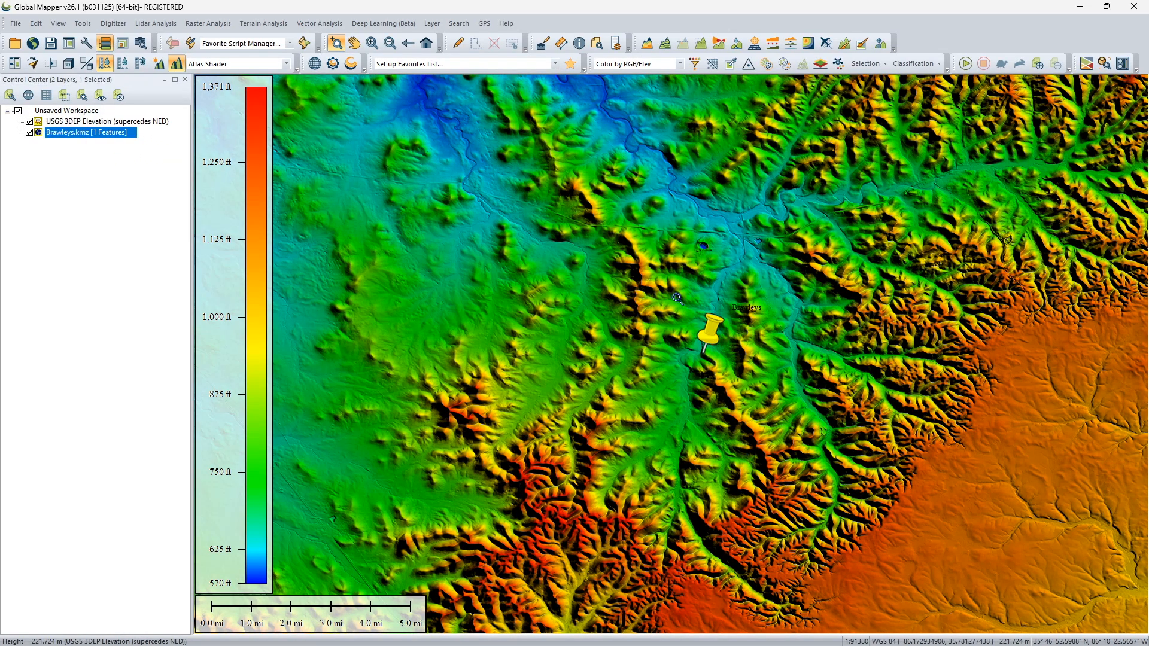
Hide the Brawleys.kmz and World Imagery layers so only the elevation around the placemark is displayed.
drag(607, 237, 793, 437)
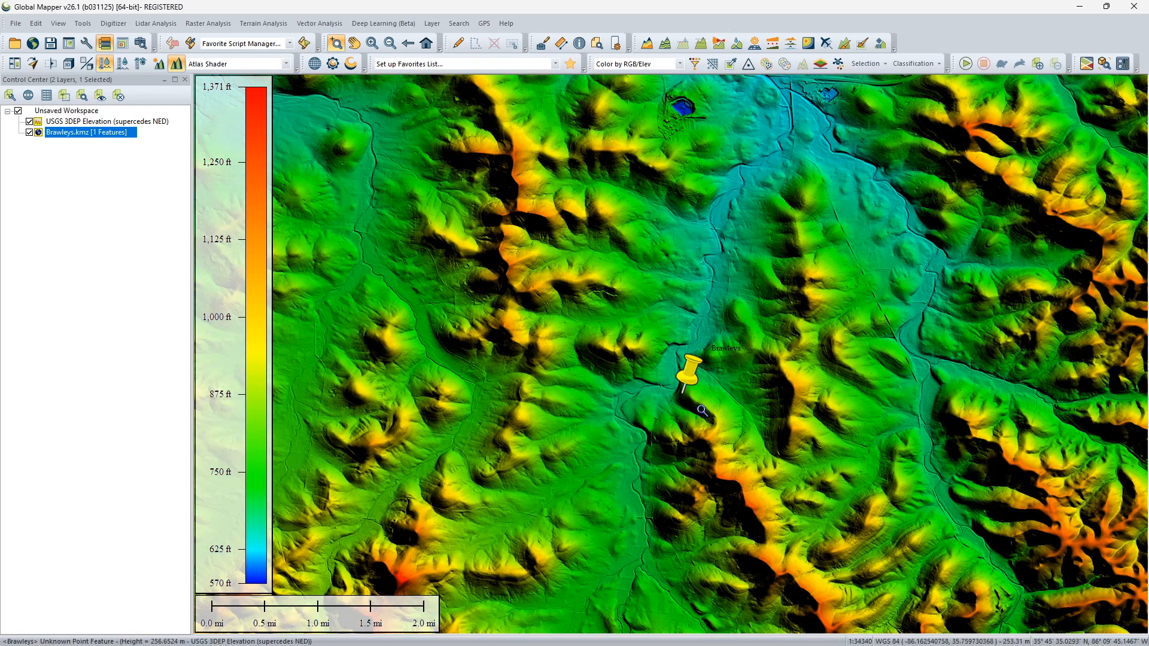
drag(629, 309, 747, 439)
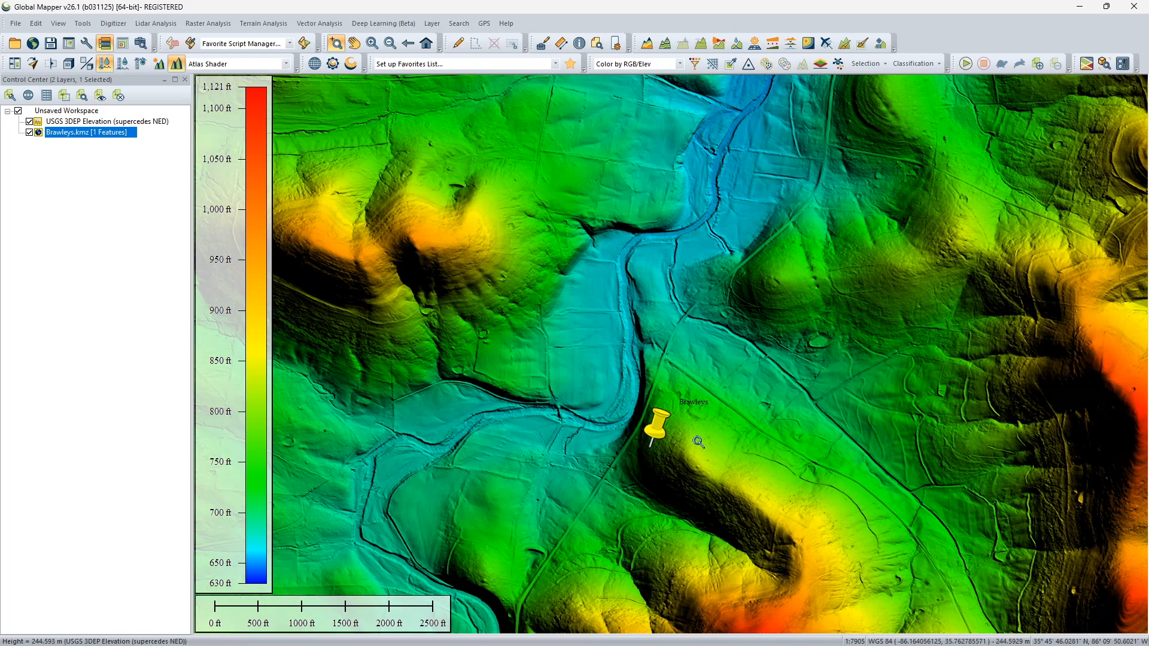
drag(590, 359, 778, 535)
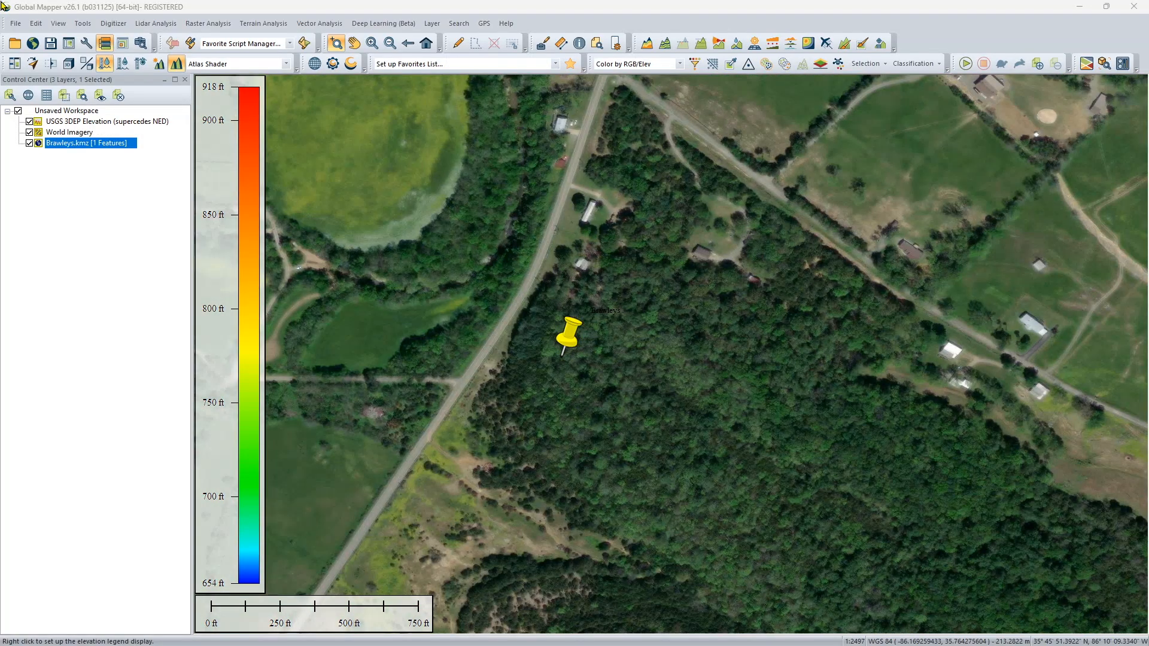
click(29, 143)
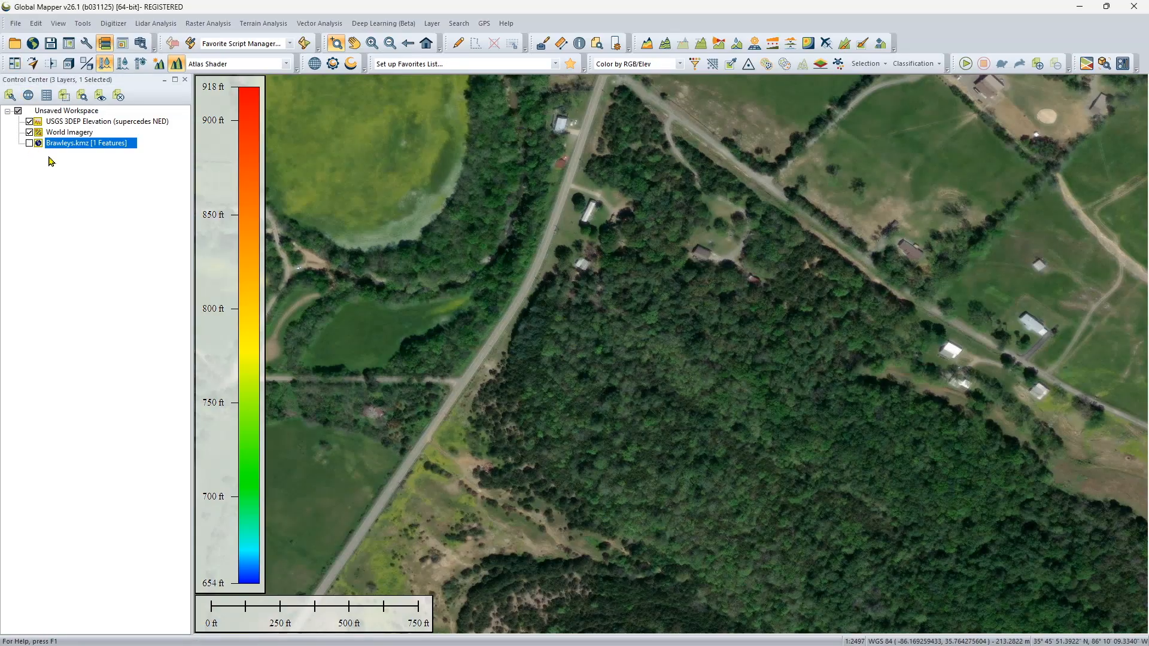
click(30, 132)
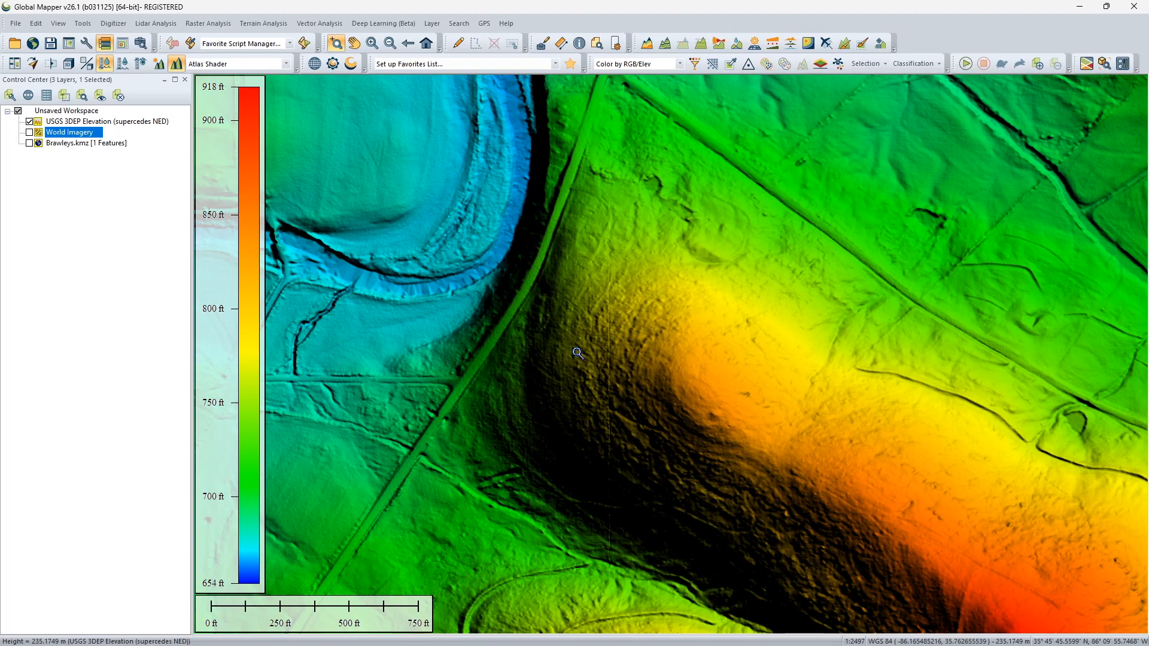
Begin a distance/bearing line on the hill's northwest slope, just east of the road, with a 400 ft segment at bearing 0.
click(113, 23)
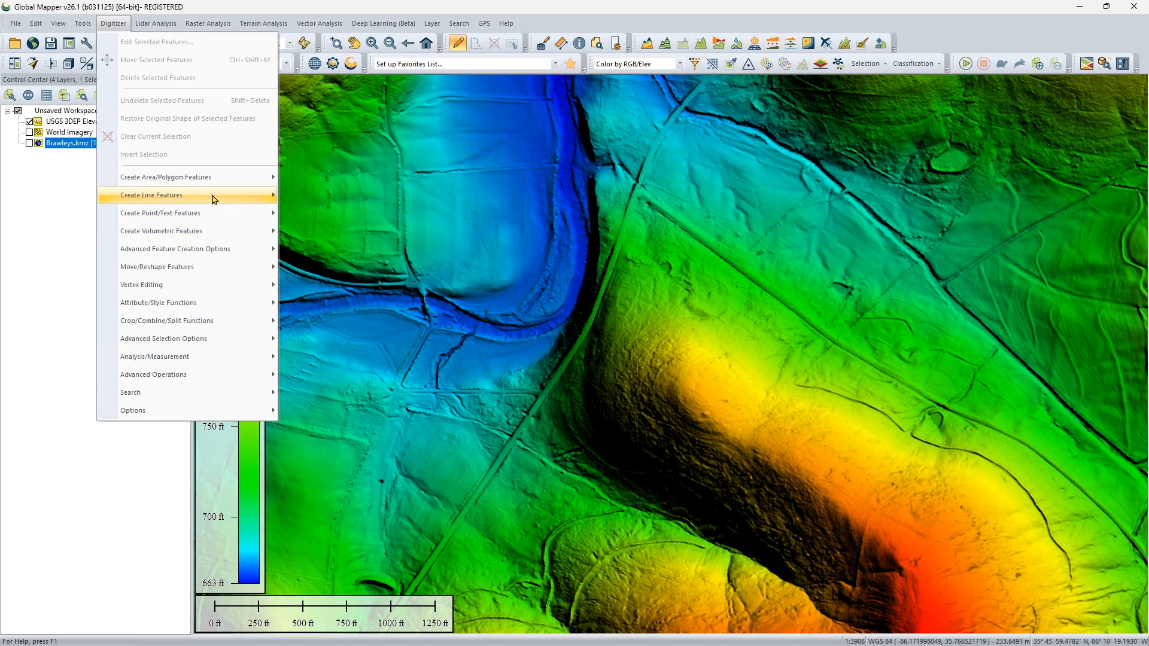
mouse_move(214, 199)
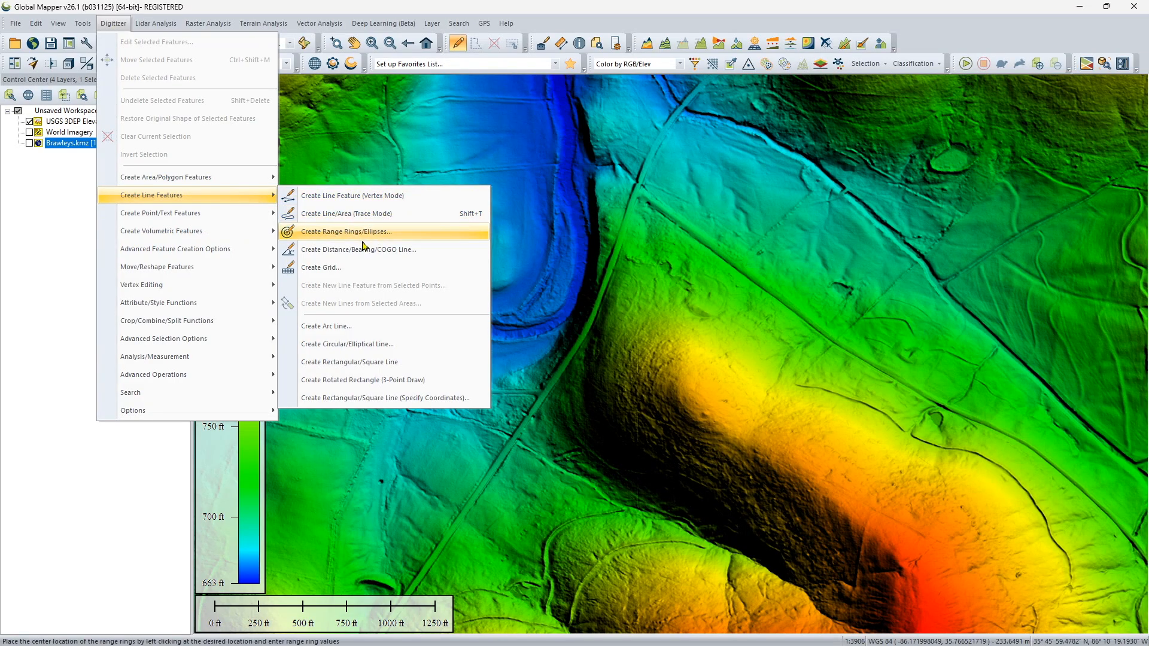
click(379, 256)
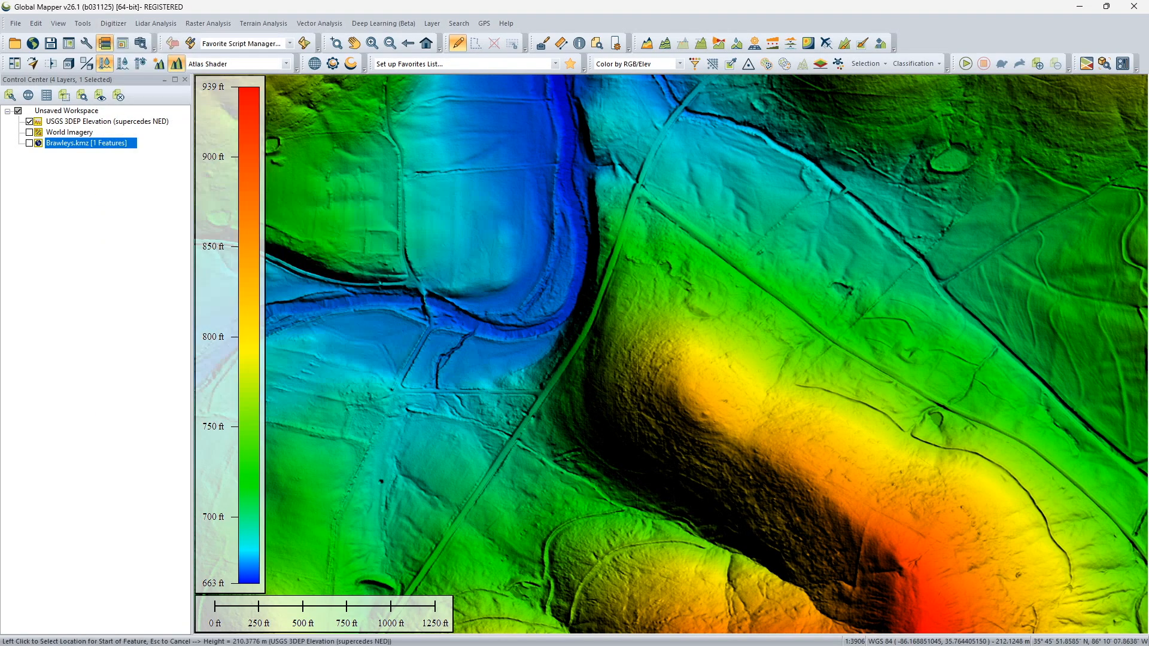
click(632, 391)
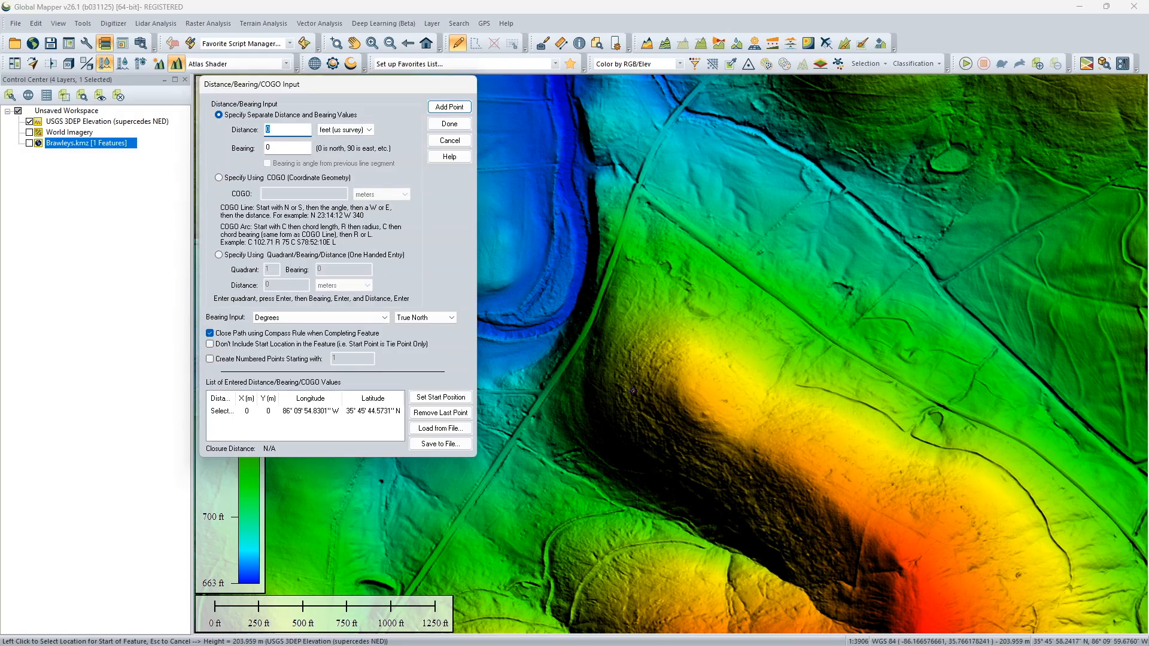
text(400)
click(449, 106)
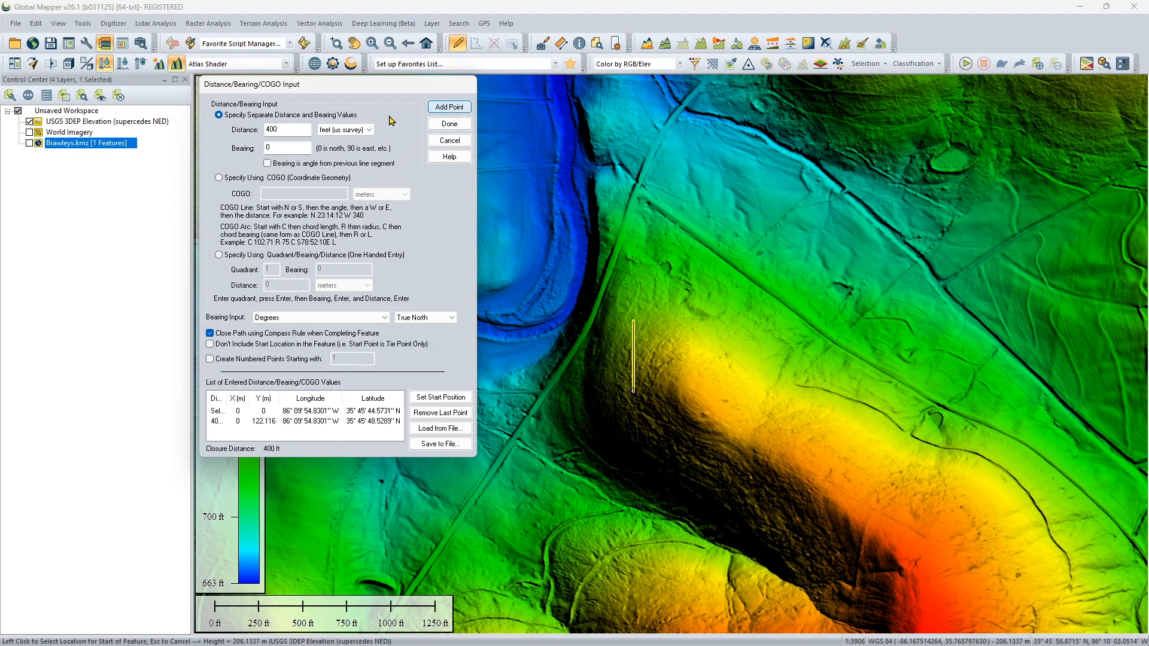
Add three more 400 ft segments to the line at bearings 90, 180 and 270 to form a square.
double_click(298, 147)
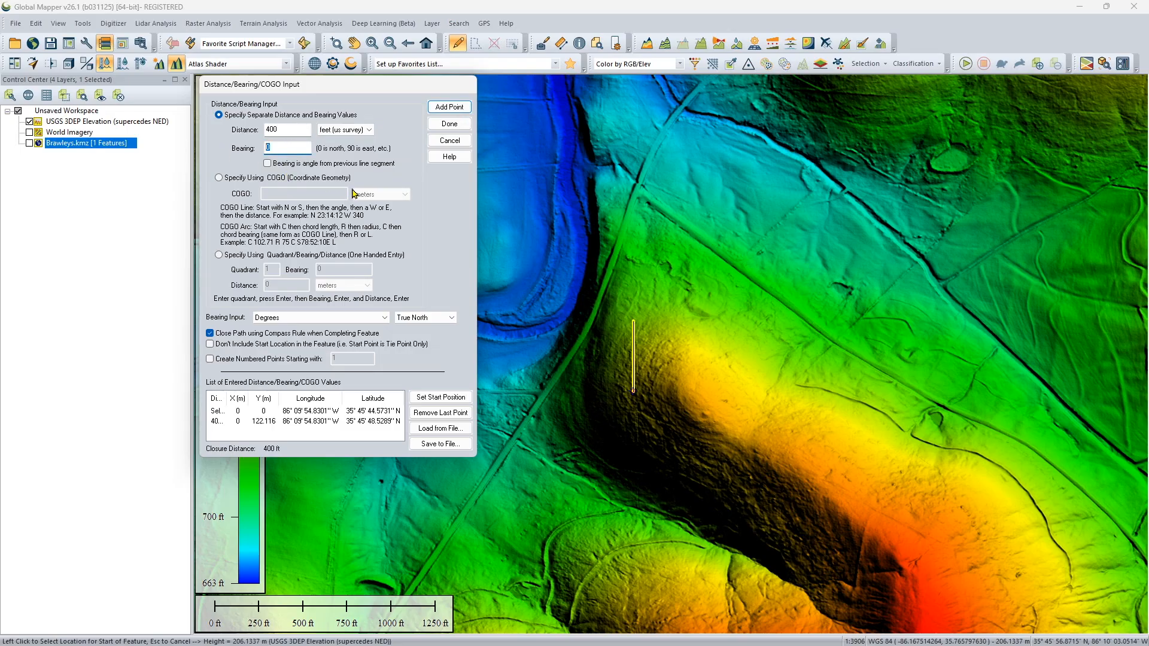
click(449, 107)
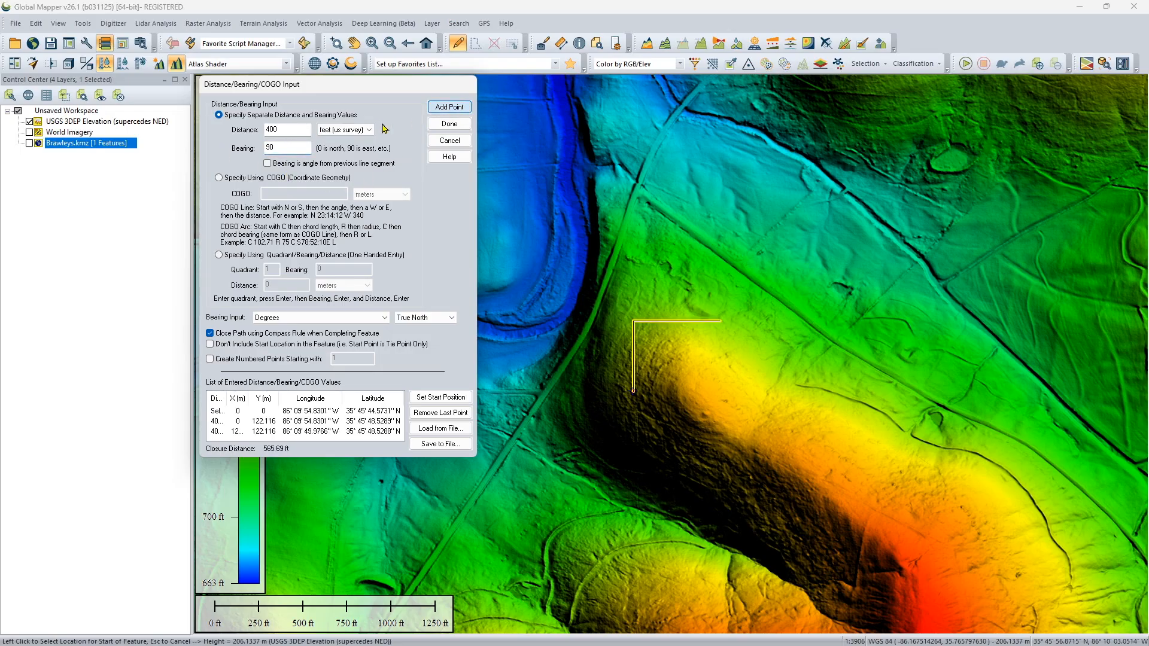
double_click(282, 147)
text(180)
click(450, 107)
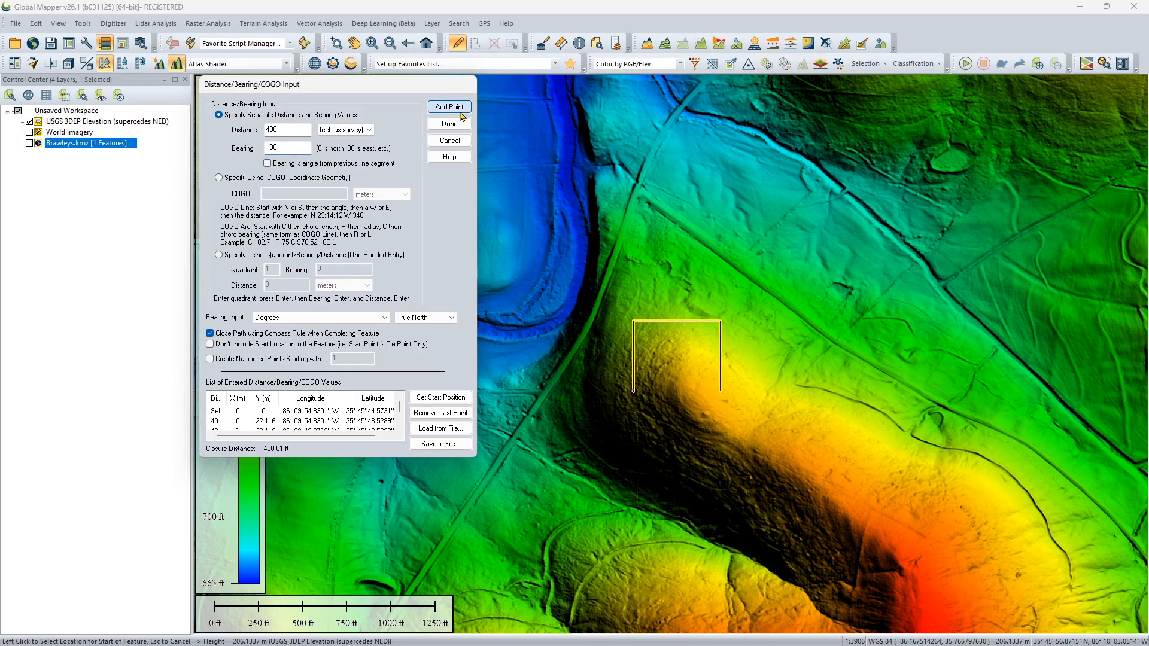
double_click(294, 148)
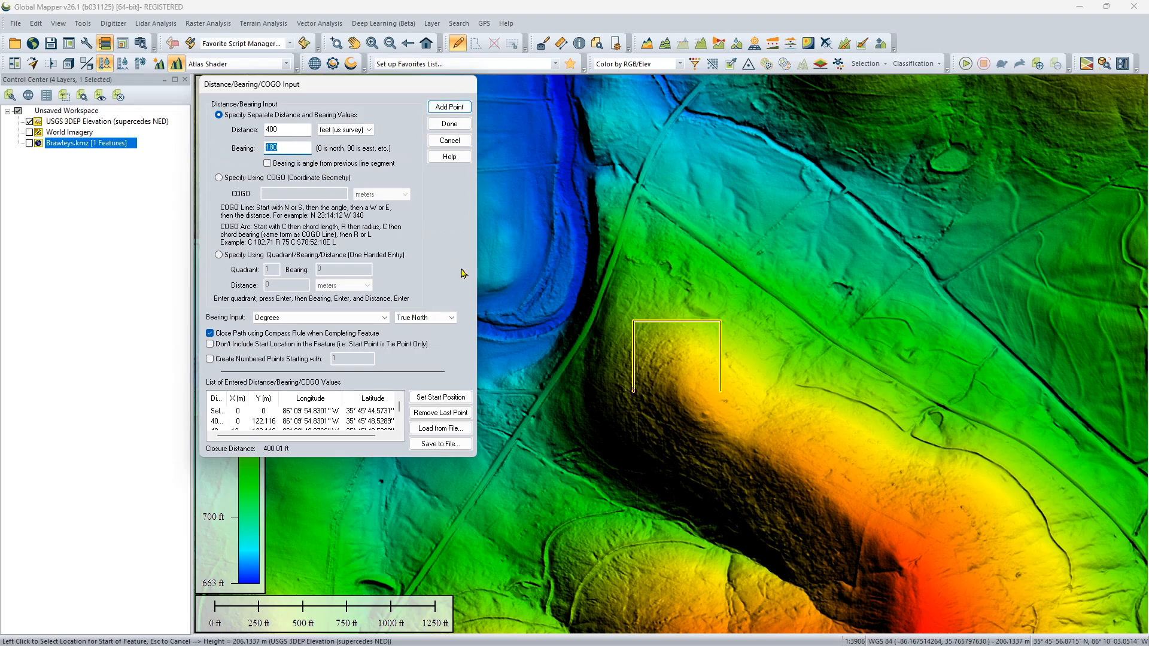
text(270)
click(450, 107)
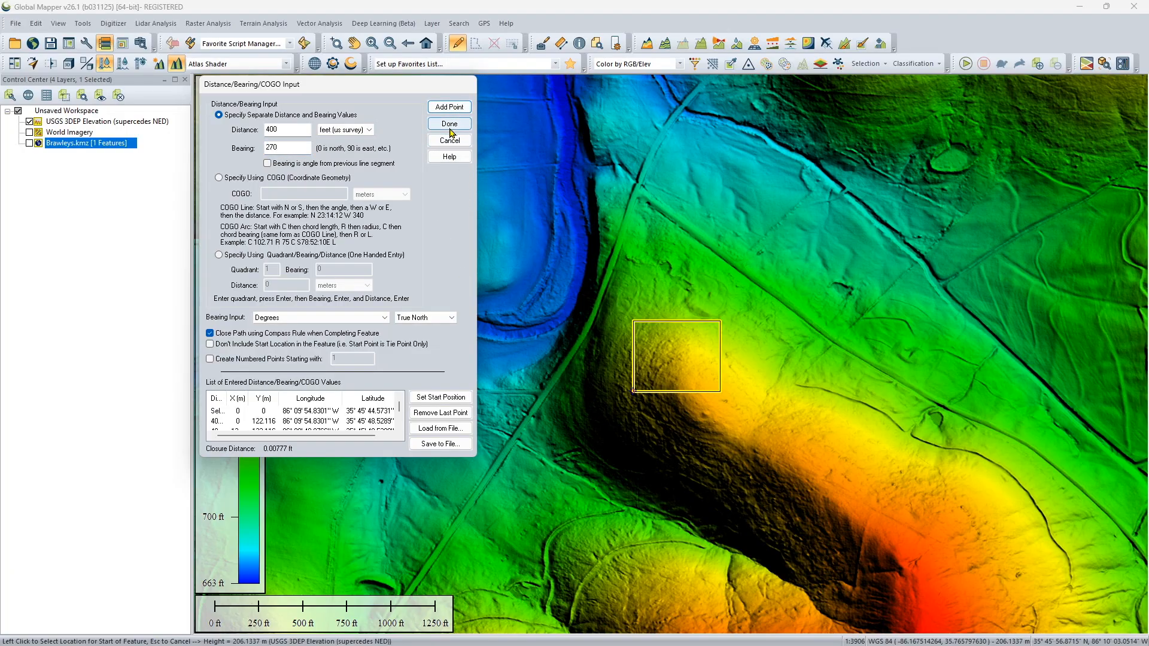
Finish the square line and assign it to a new feature layer named Pad Lines.
click(450, 124)
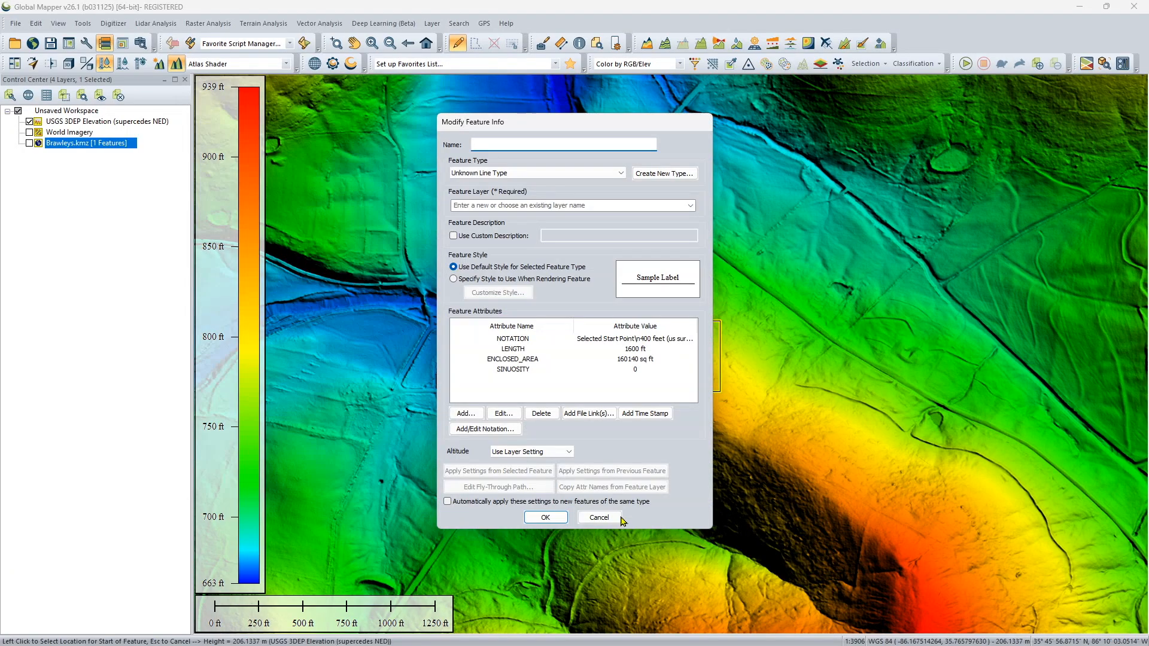
click(580, 206)
text(Pad Lines)
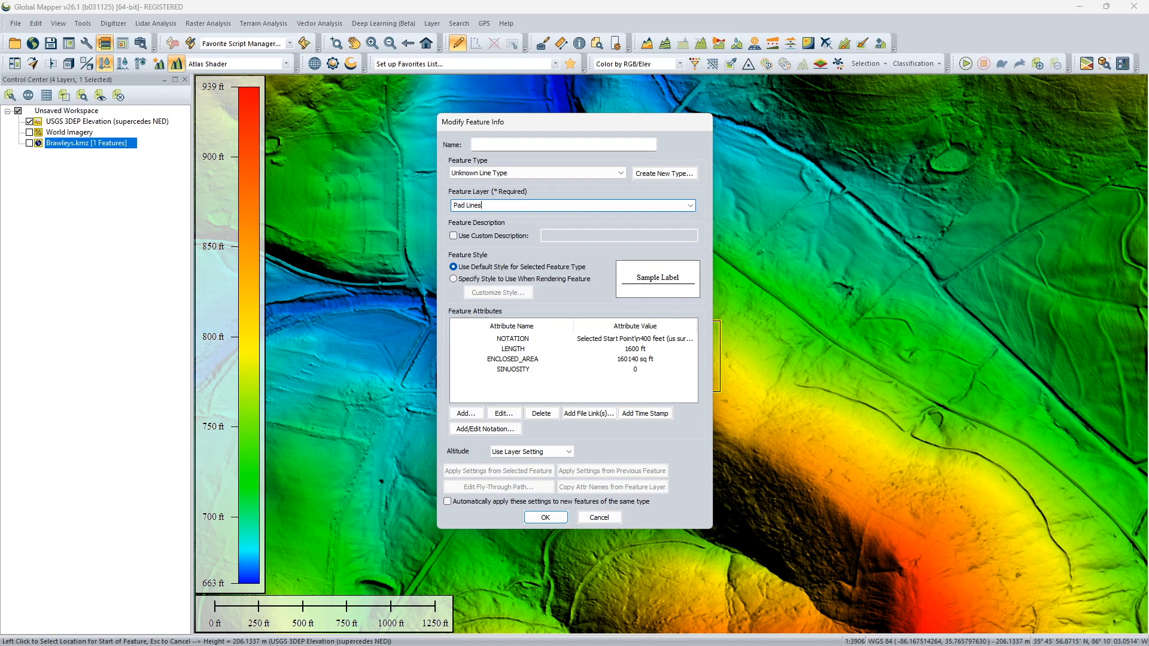
key(Return)
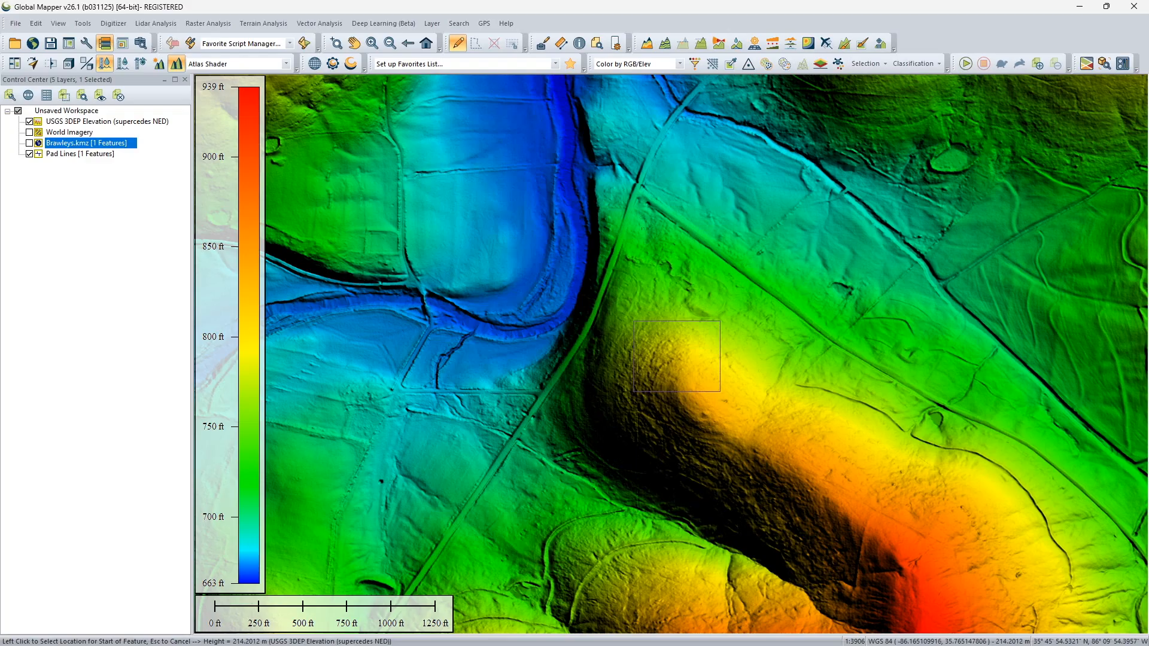
Create an area feature from the square pad line with the default connection options, in a new layer named Pad Areas.
click(683, 321)
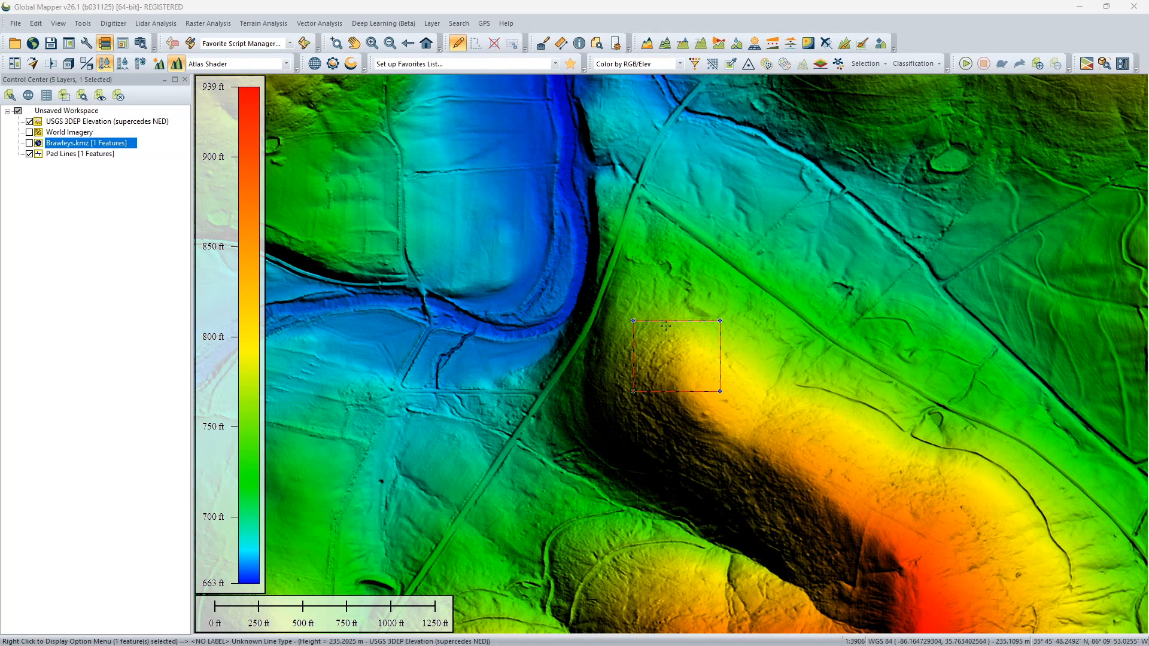
right_click(666, 329)
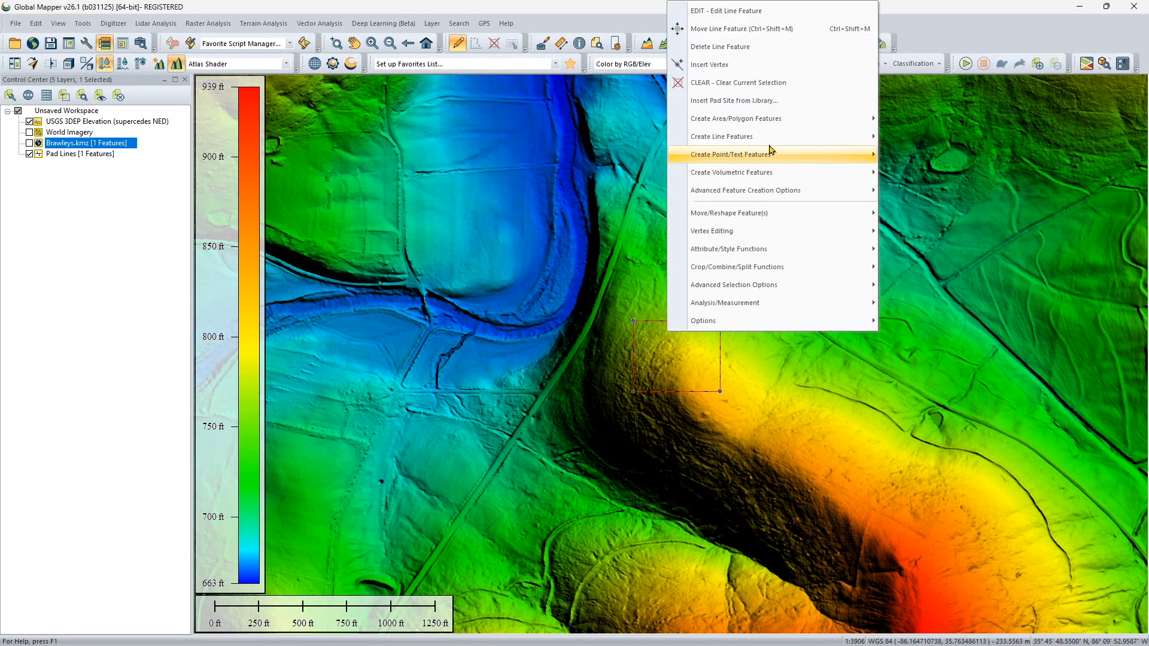
mouse_move(760, 120)
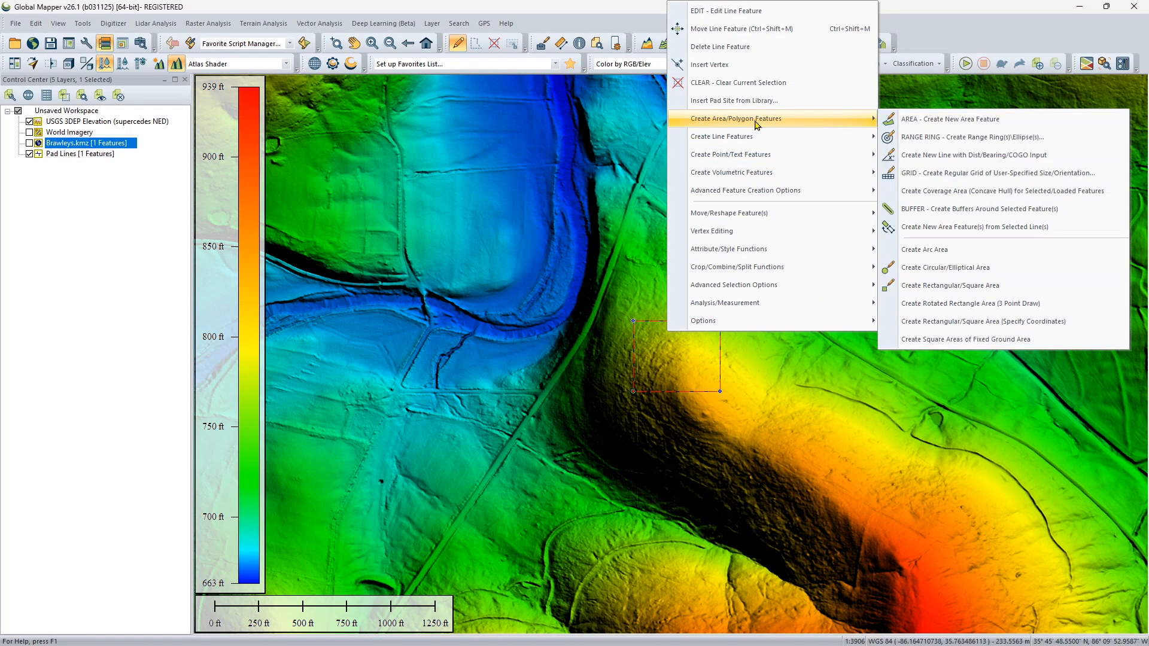
click(892, 233)
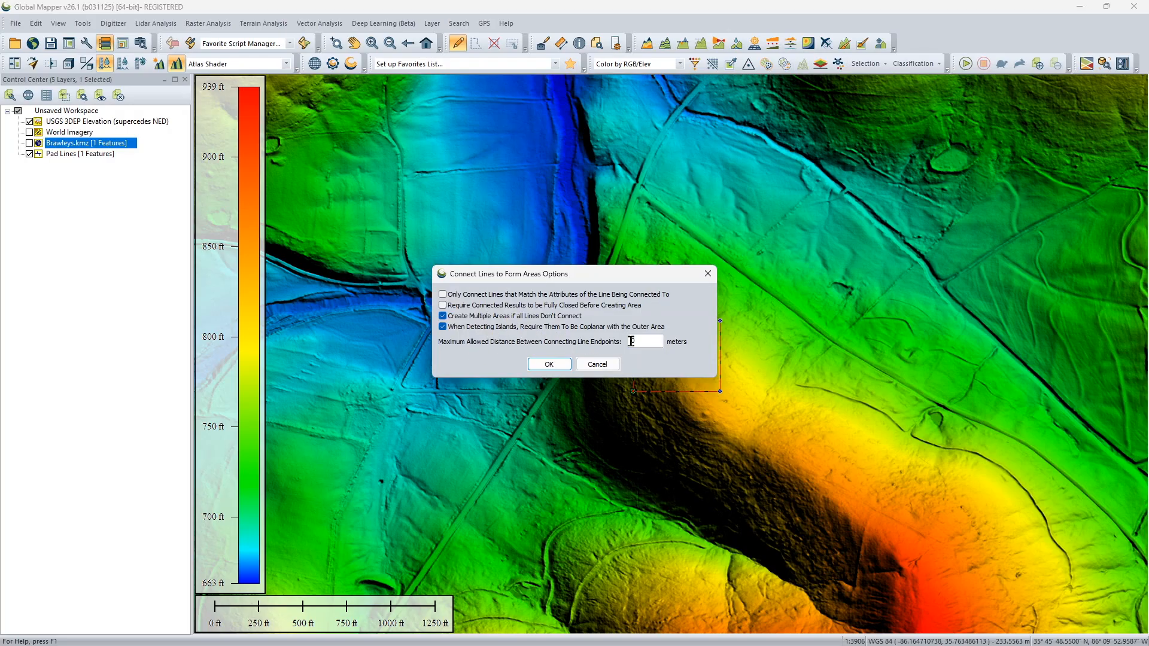
click(547, 365)
click(547, 205)
text(Pad Areas)
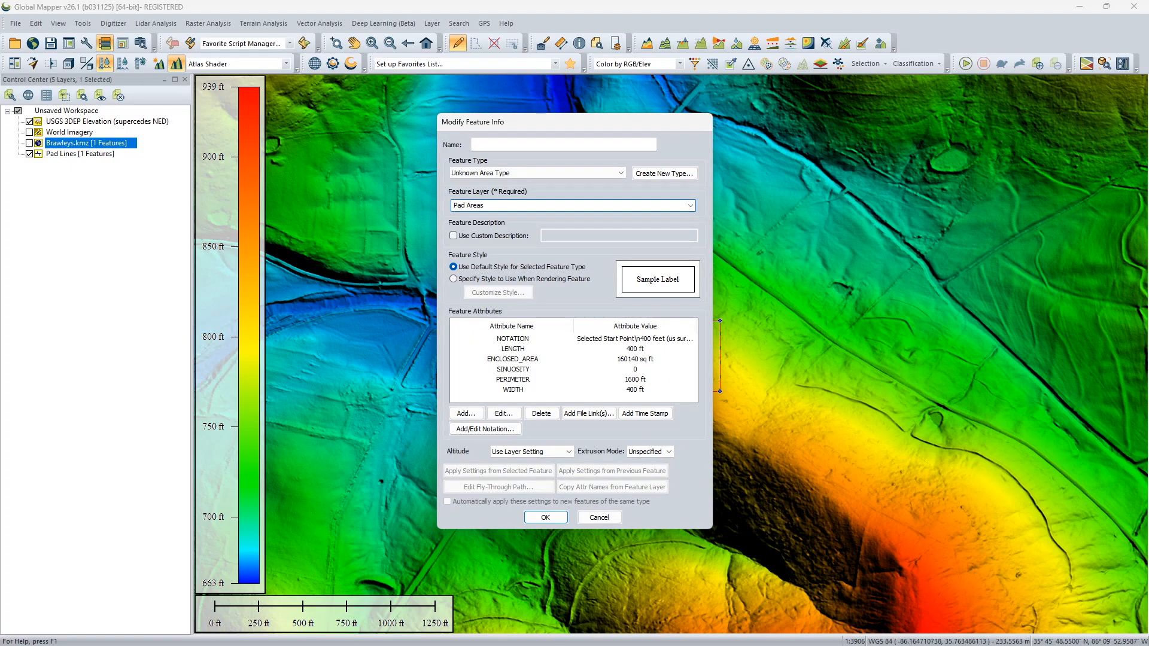
click(545, 517)
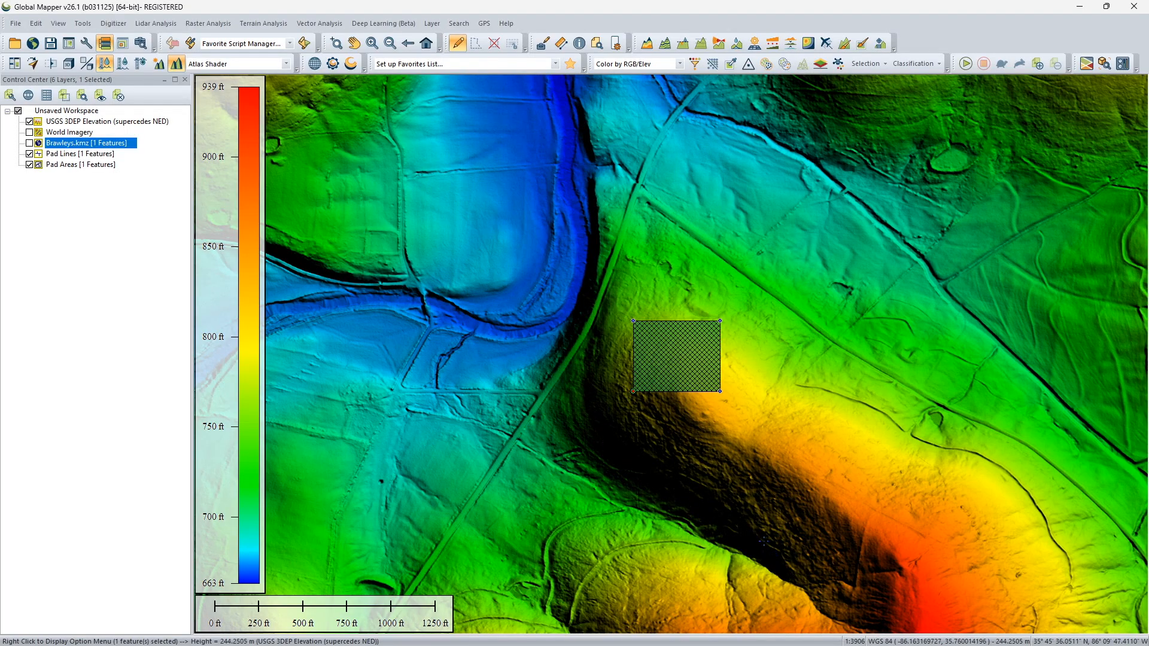
Change the square pad area's style to a No Fill pattern with its solid border kept.
click(716, 410)
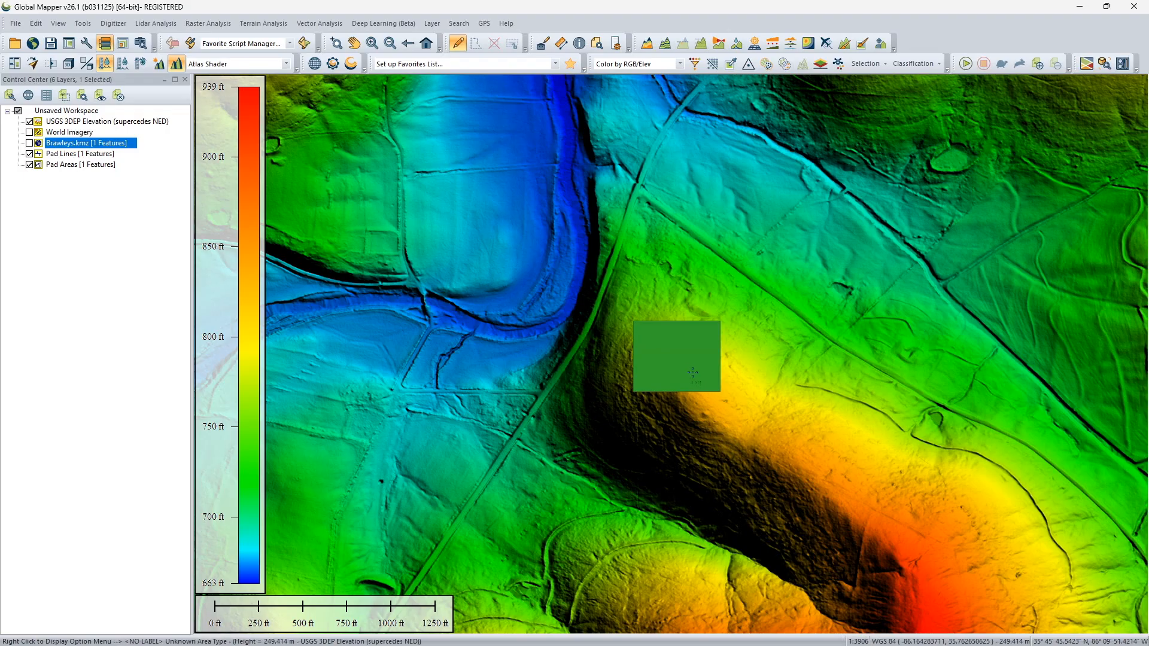
click(674, 353)
right_click(674, 353)
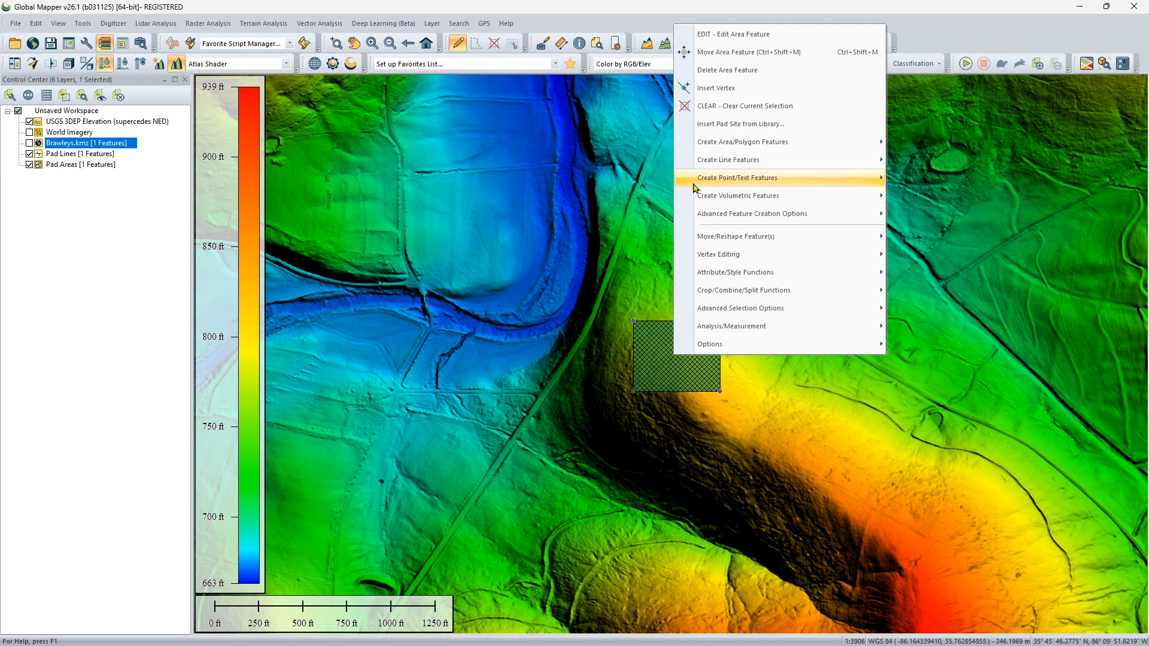
click(728, 35)
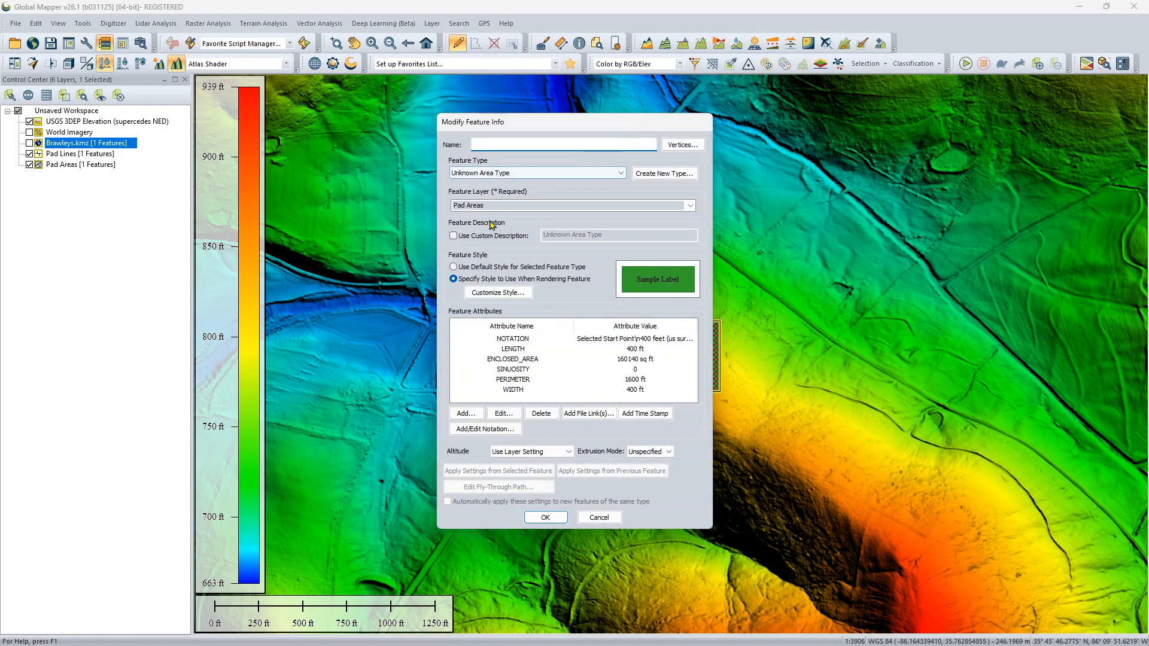
click(493, 292)
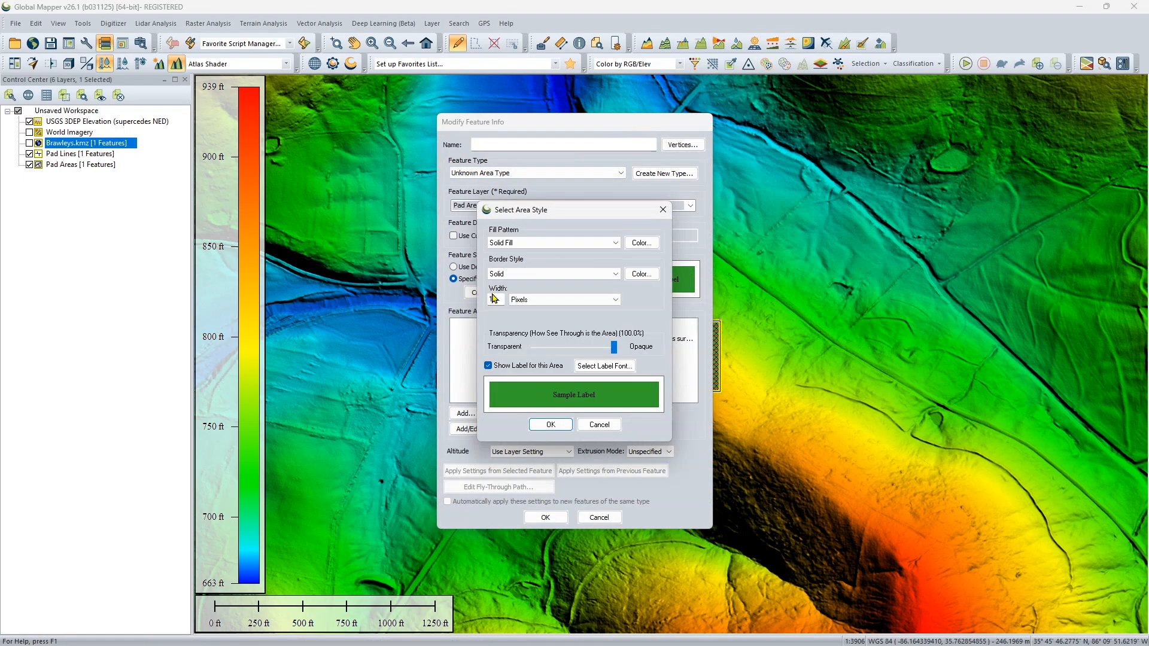
click(540, 243)
click(539, 253)
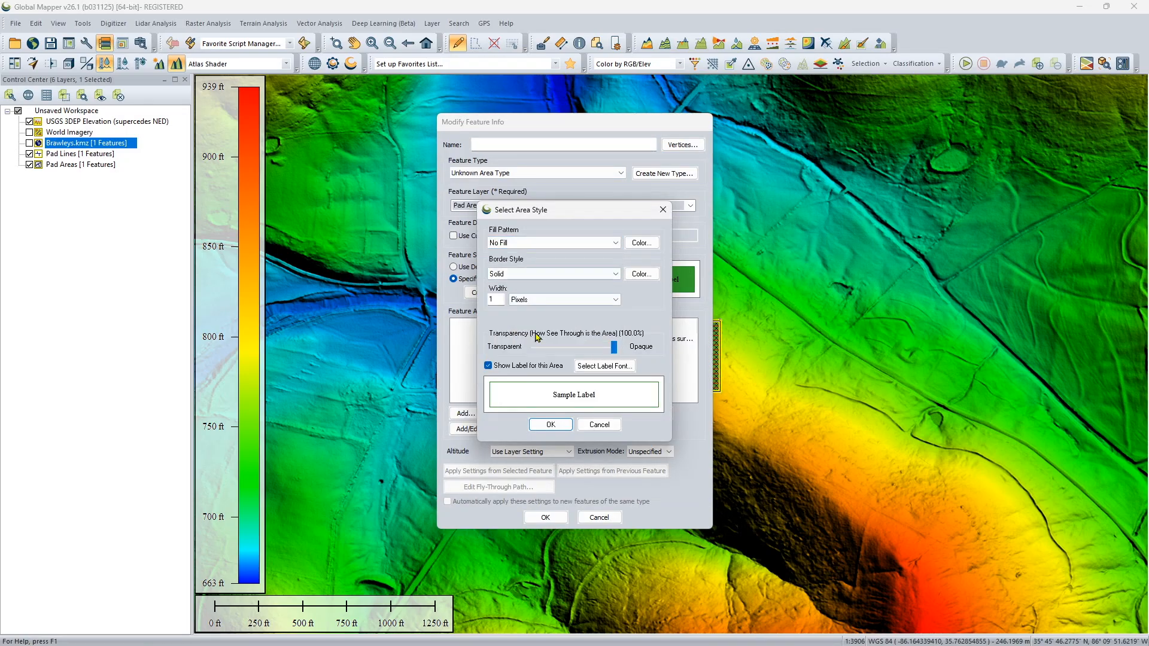
click(550, 424)
click(545, 517)
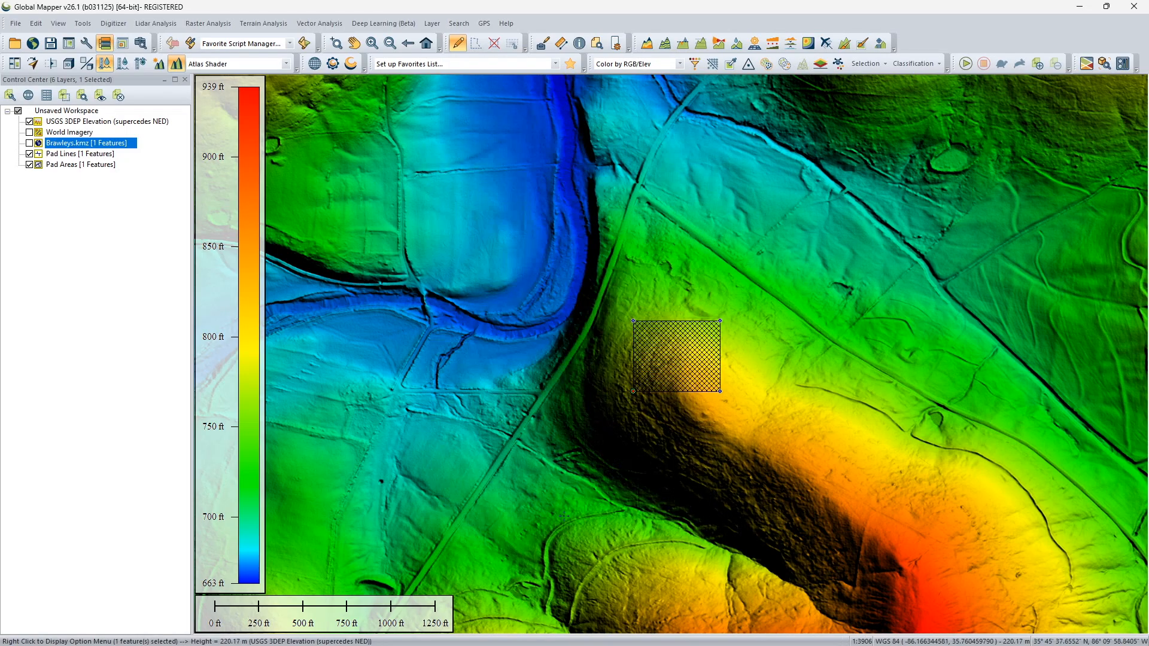
Clear the pad area selection and hide the Pad Lines layer, keeping Pad Areas displayed.
click(764, 451)
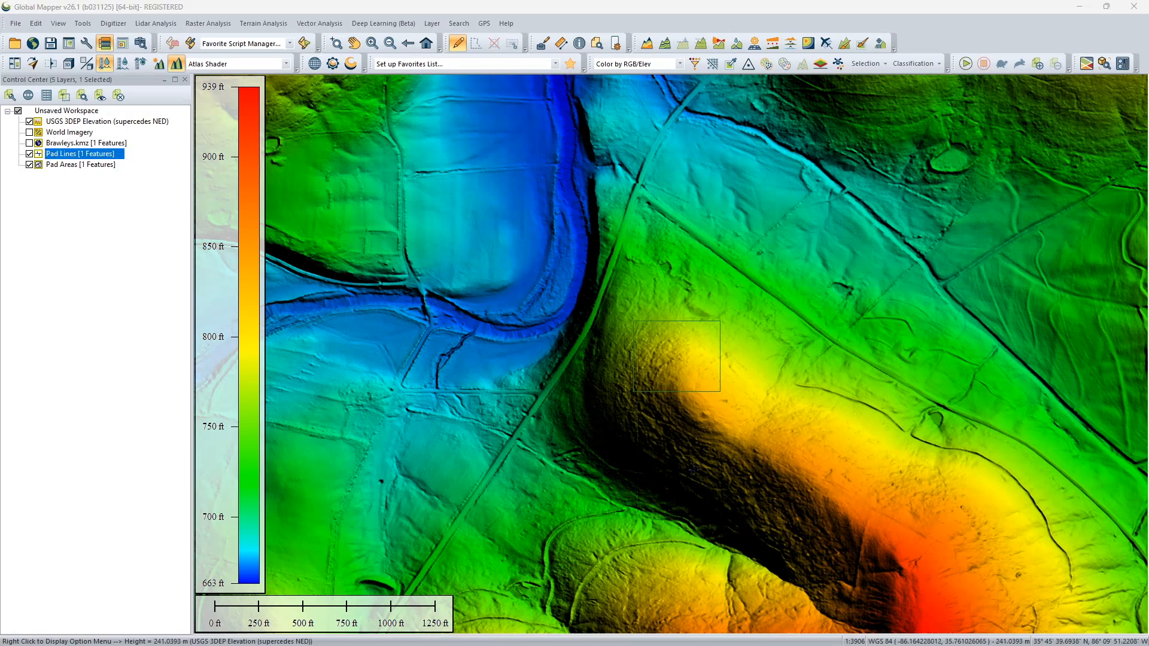
click(664, 322)
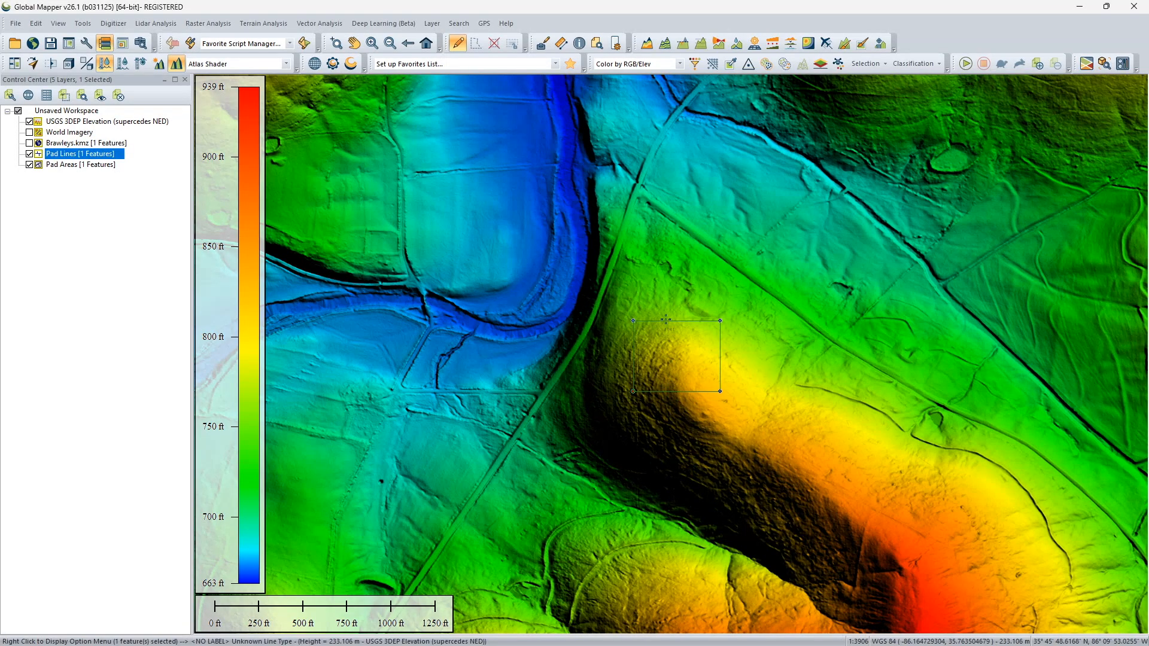
click(30, 153)
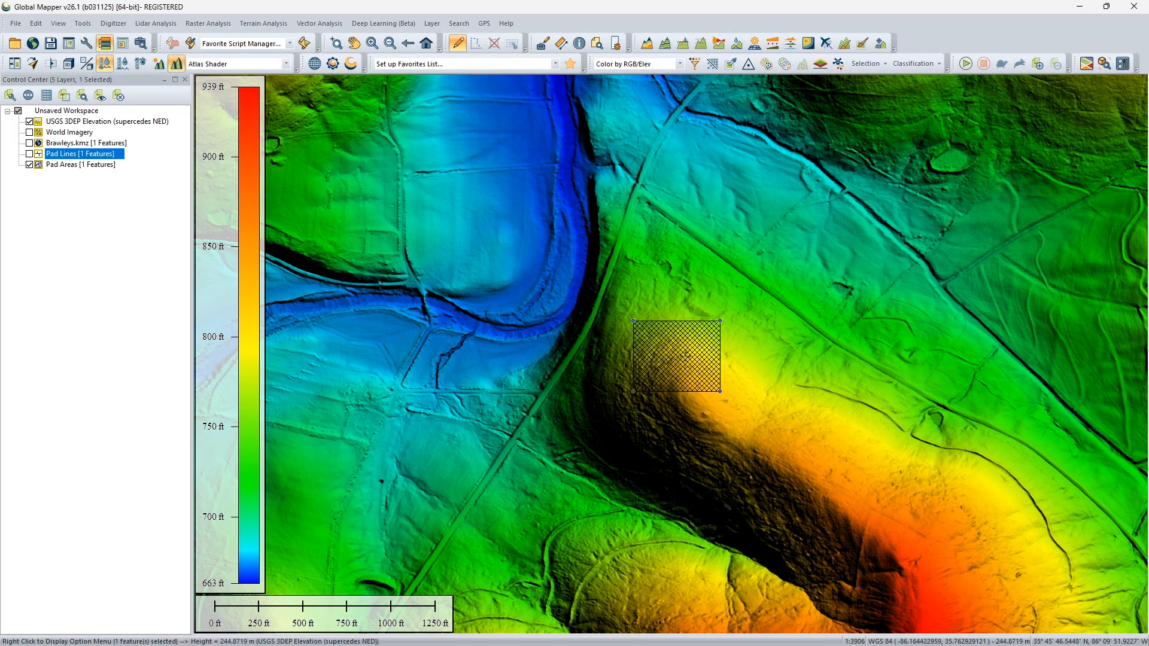
Rotate the square pad area clockwise about its center by eye to align it with the ridge, keeping a scale factor of 1.
right_click(686, 359)
mouse_move(774, 240)
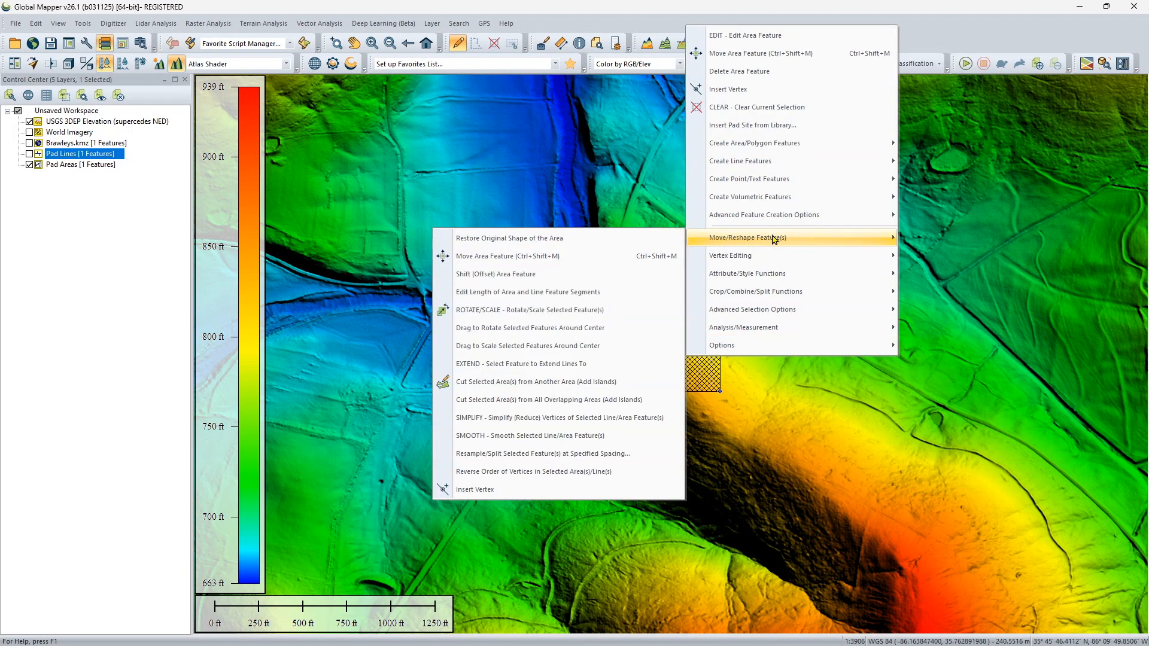
click(556, 310)
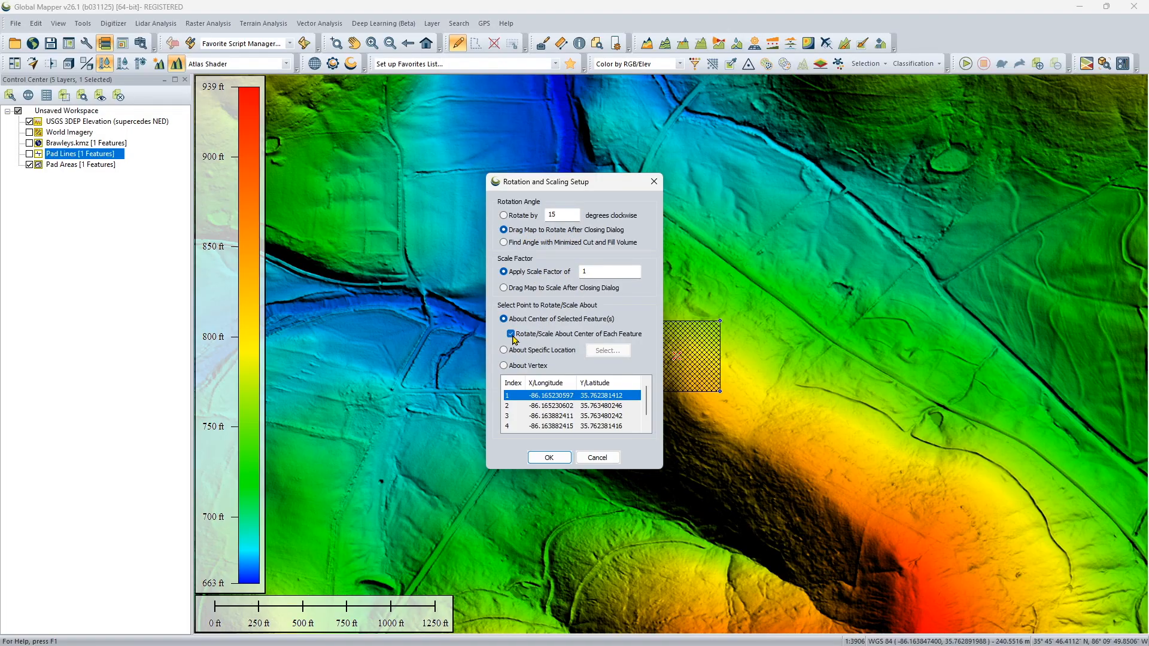
click(548, 458)
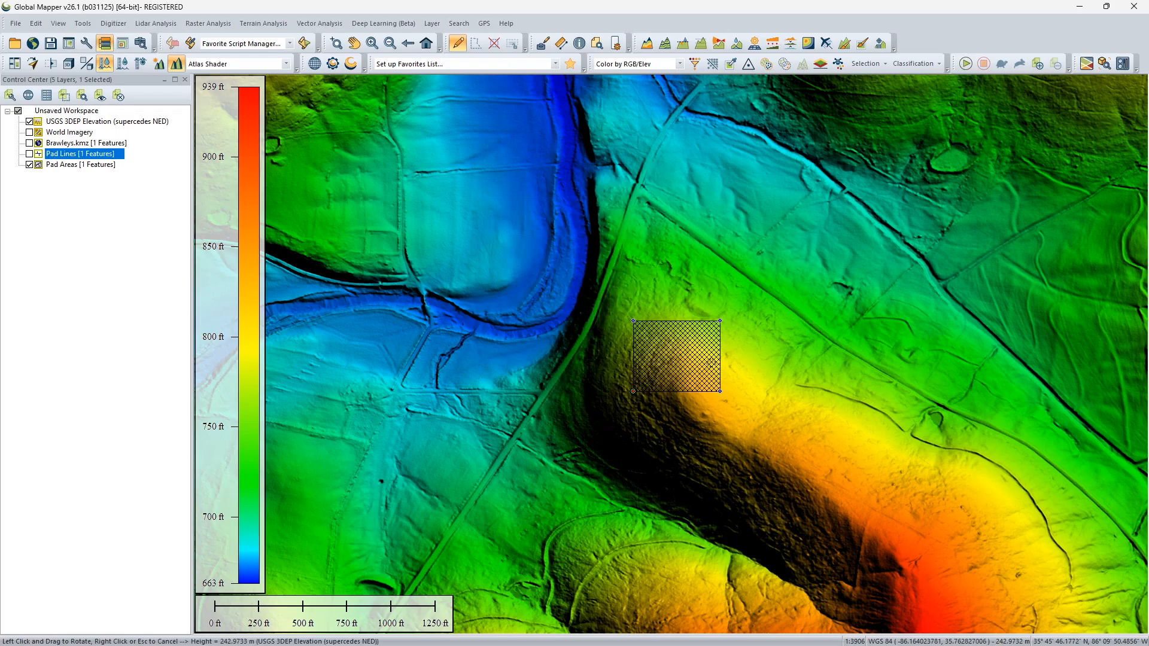
mouse_move(726, 365)
mouse_down()
mouse_move(735, 380)
mouse_move(702, 422)
mouse_up()
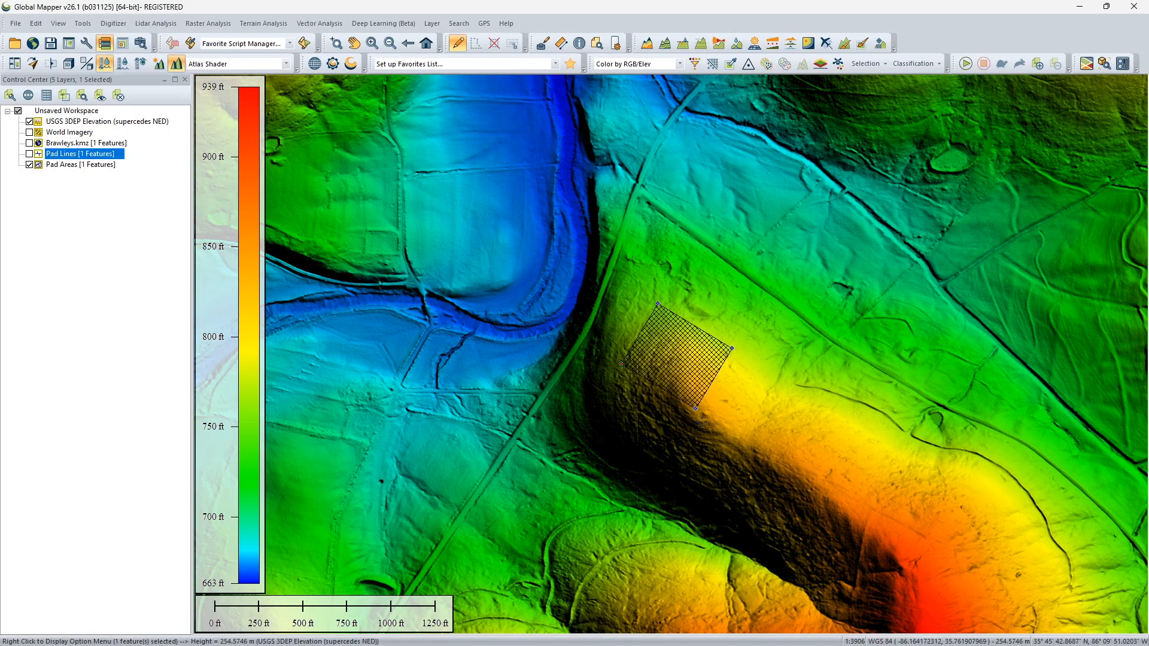
click(701, 422)
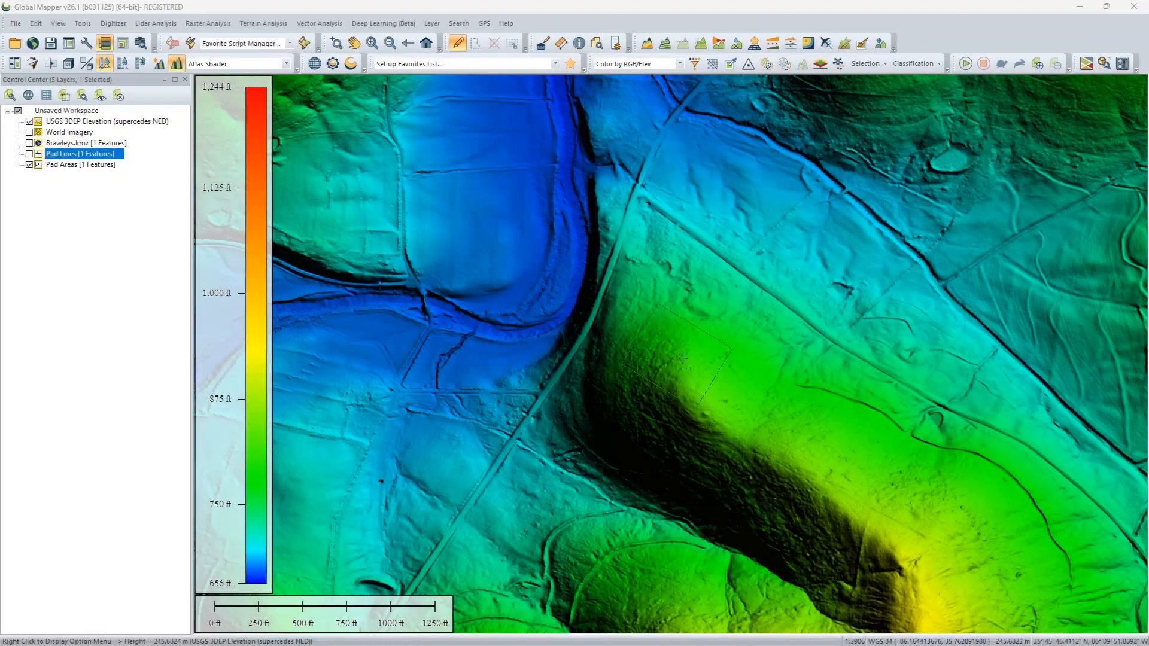
Calculate a flattened Site Plan grid from the rotated pad area, equalizing cut and fill volumes, with an allowed cut slope of 30 degrees.
click(683, 360)
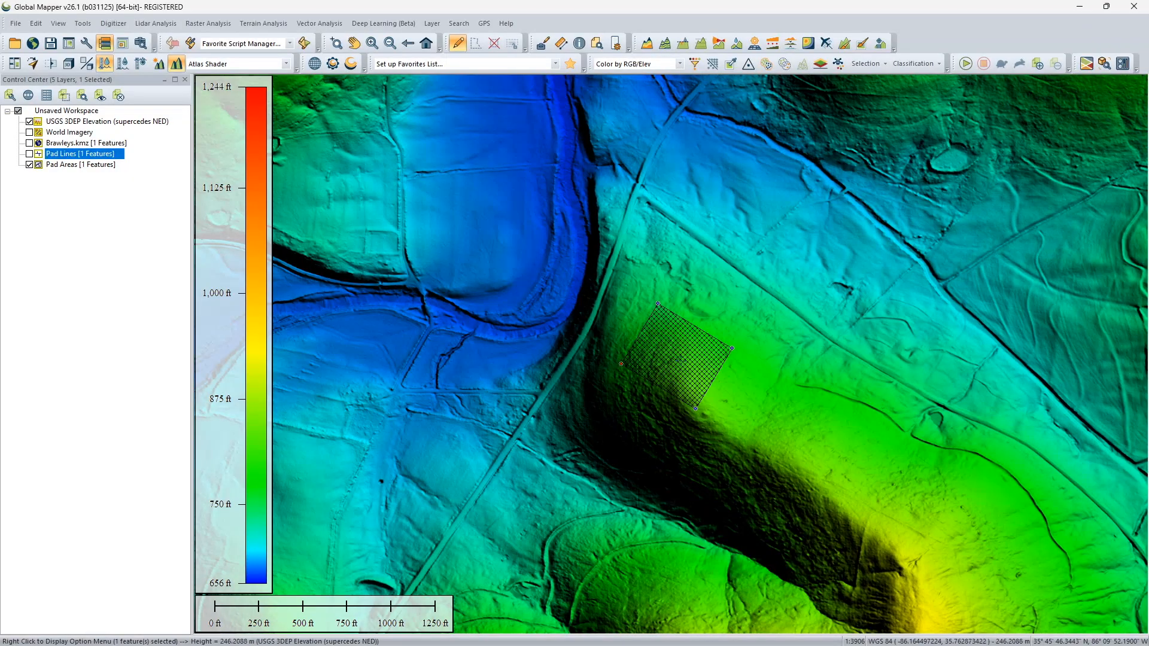
right_click(682, 359)
mouse_move(790, 221)
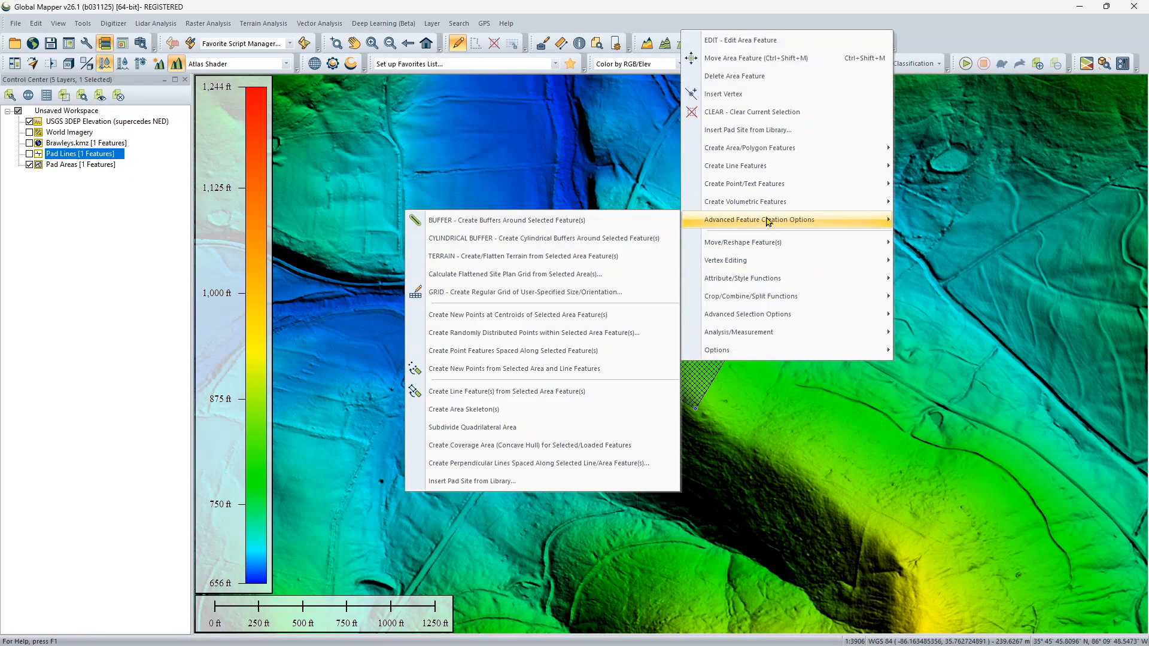
click(484, 275)
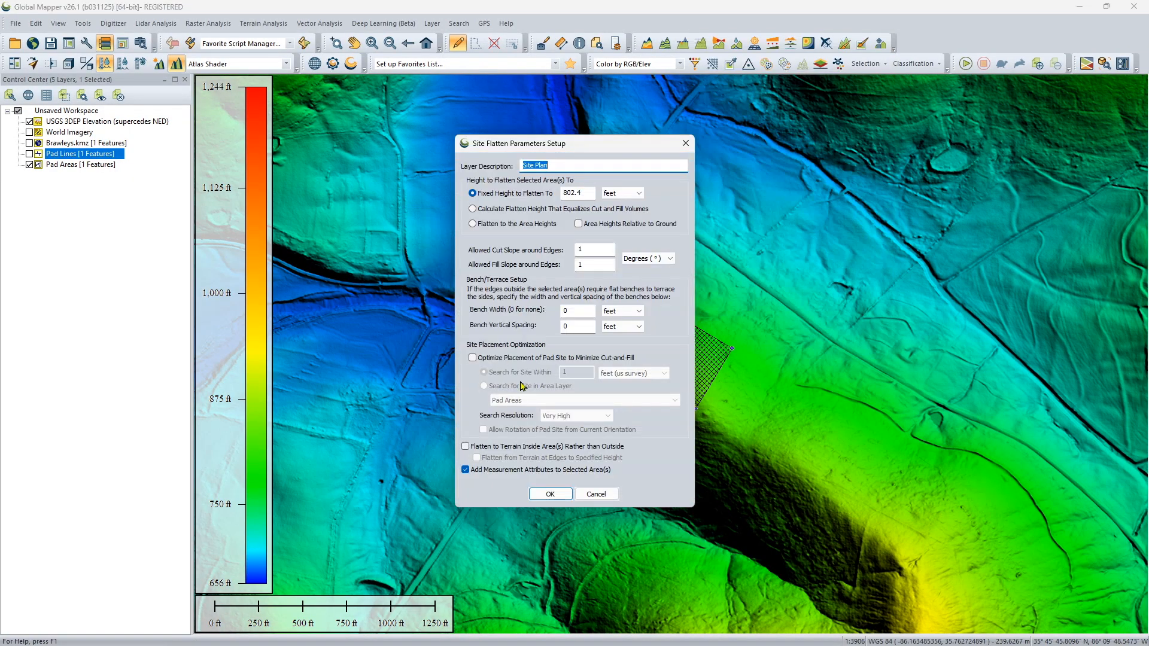
click(507, 208)
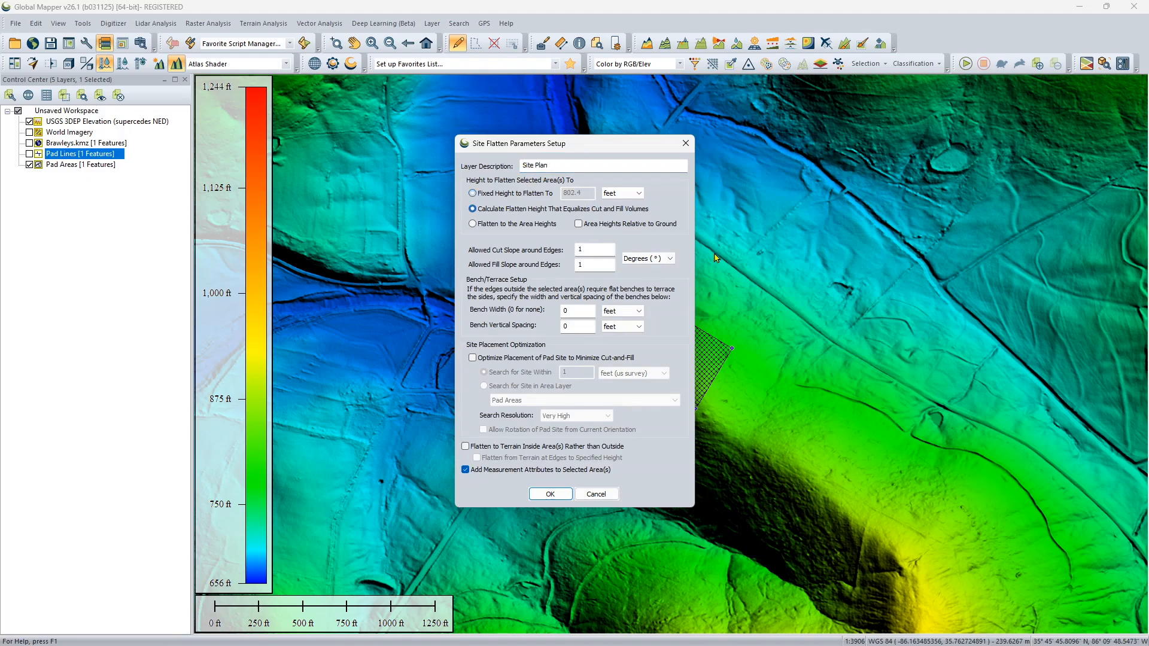
drag(602, 252, 461, 242)
text(30)
click(550, 494)
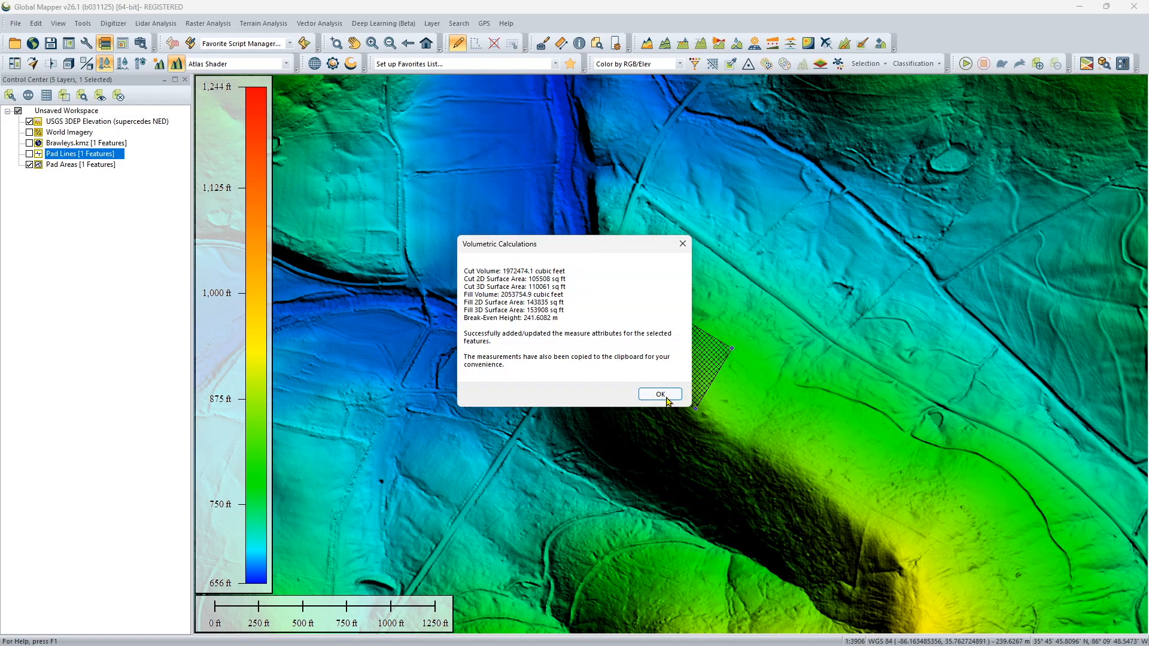
click(668, 400)
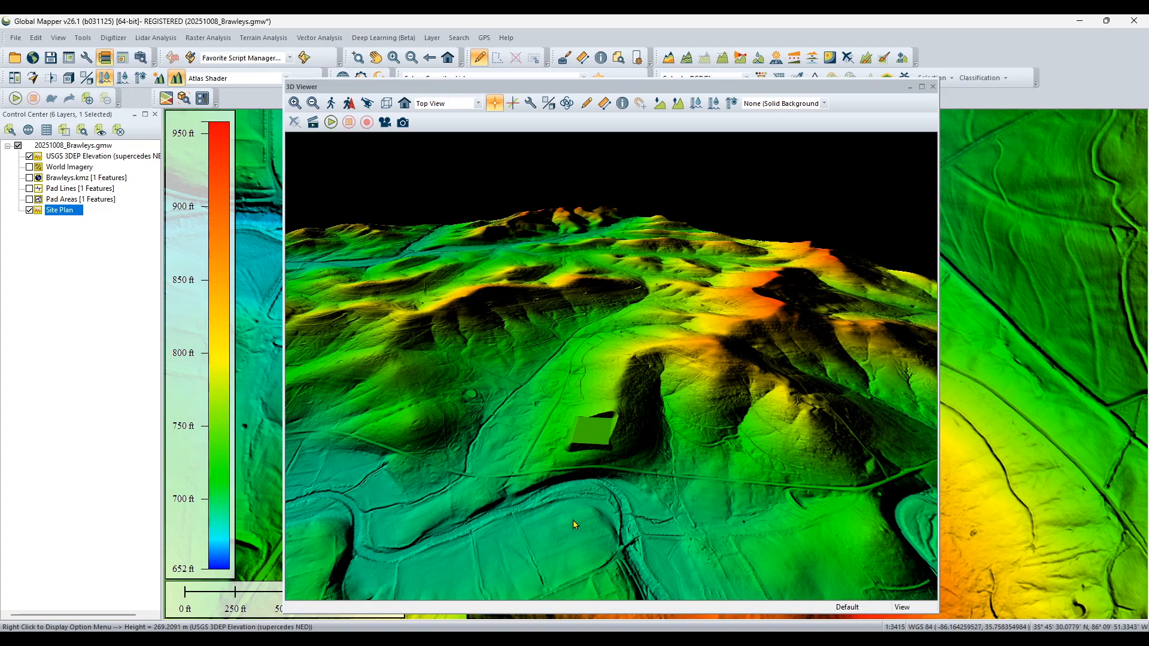
Examine the flattened pad and its cut and fill slopes up close from different angles in the 3D view.
scroll(575, 531, up, 5)
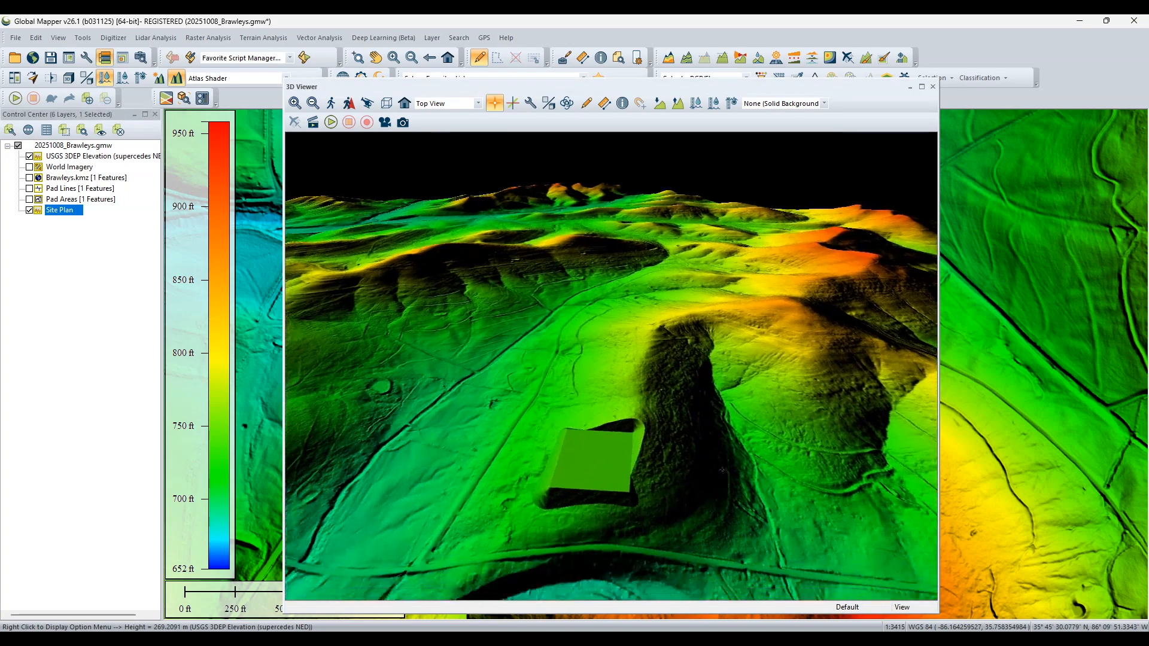
scroll(739, 405, up, 3)
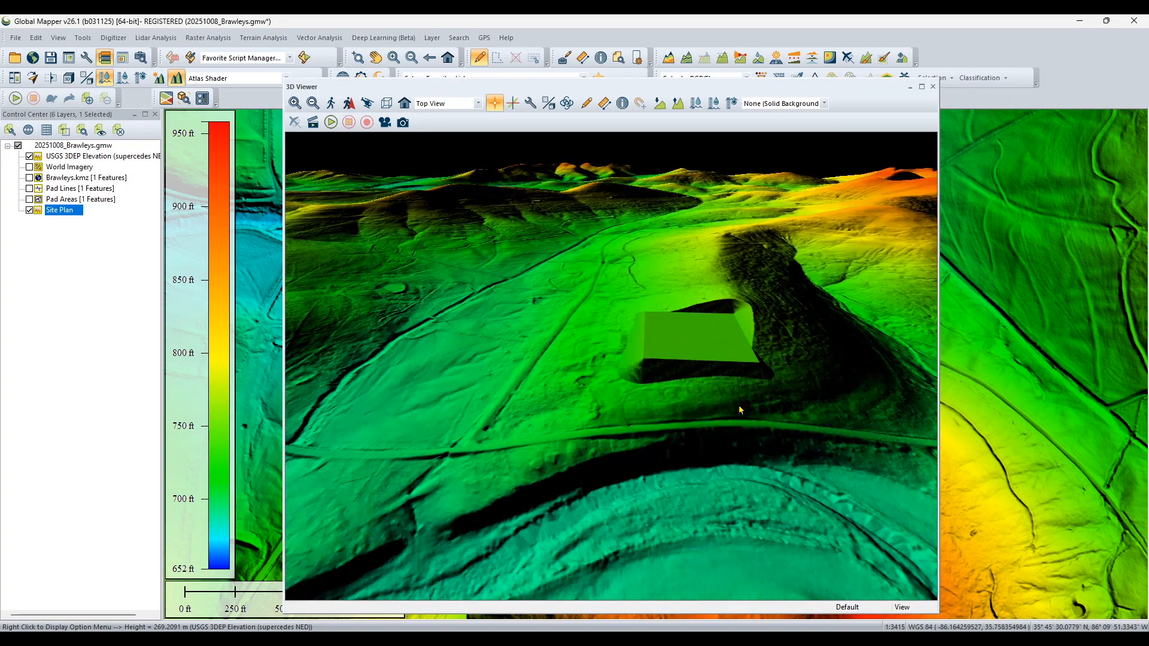
scroll(829, 464, up, 2)
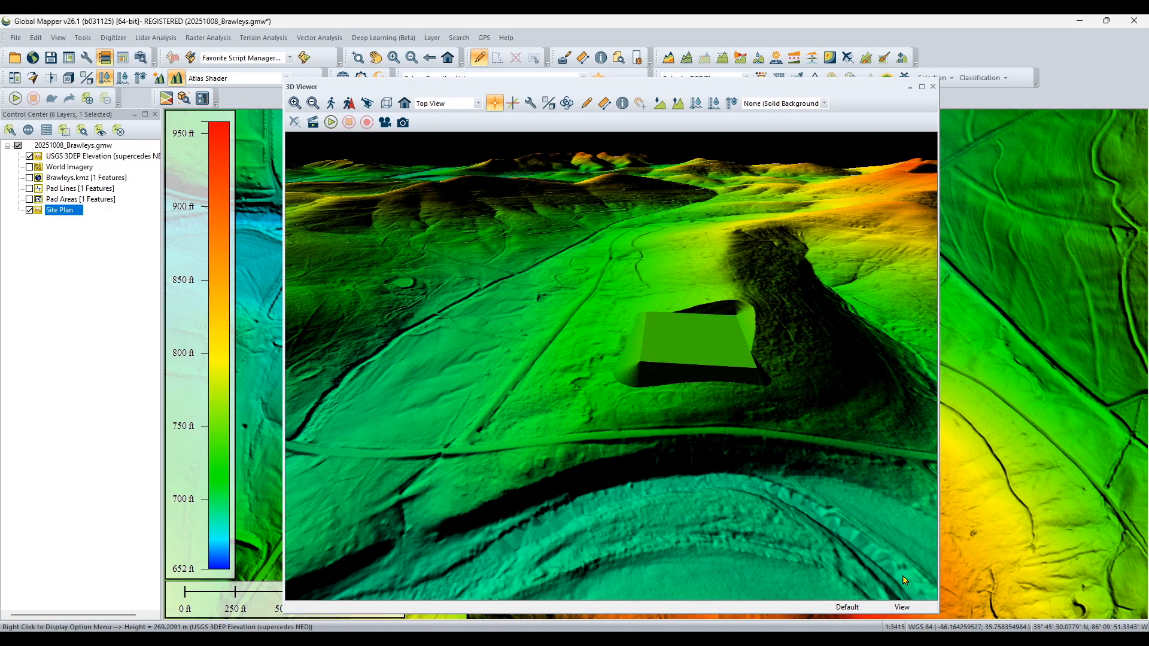
drag(908, 579, 606, 508)
drag(843, 490, 390, 478)
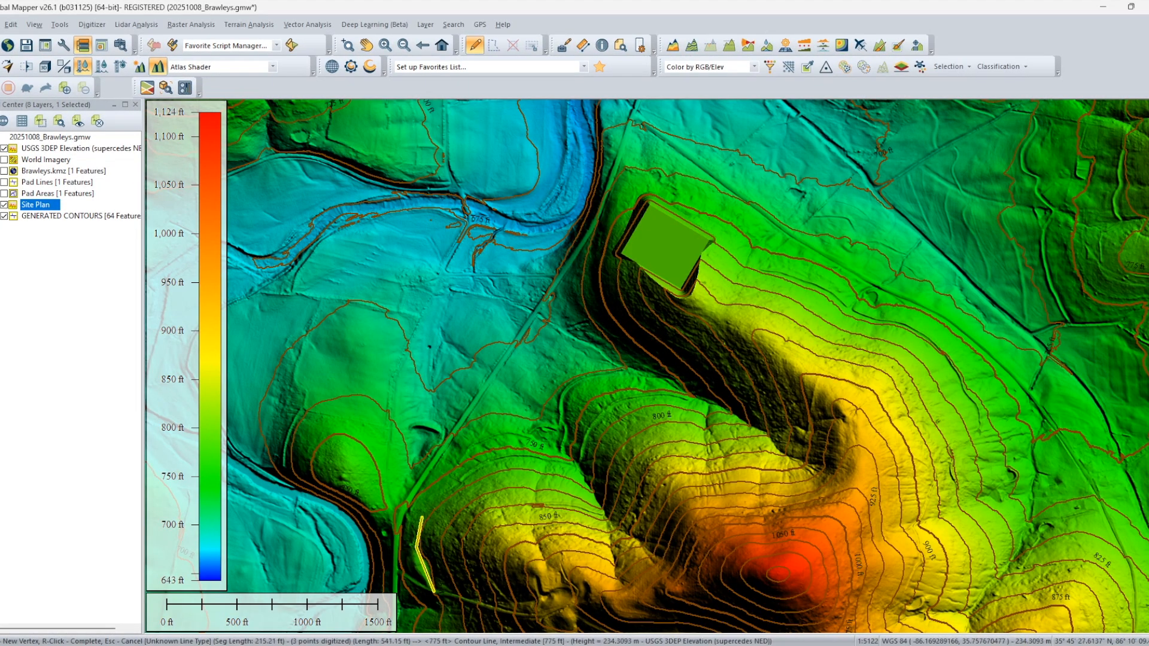
Digitize an access line about 1.1 mi long from the southwestern hillside, following the contours around the valley and pad to the pad's east side.
click(439, 499)
click(452, 488)
click(468, 477)
click(496, 461)
click(514, 459)
click(550, 461)
click(571, 464)
click(583, 459)
click(609, 407)
click(630, 397)
click(651, 395)
click(679, 396)
click(699, 403)
click(720, 409)
click(724, 403)
click(719, 397)
click(659, 358)
click(628, 333)
click(609, 306)
click(601, 279)
click(603, 258)
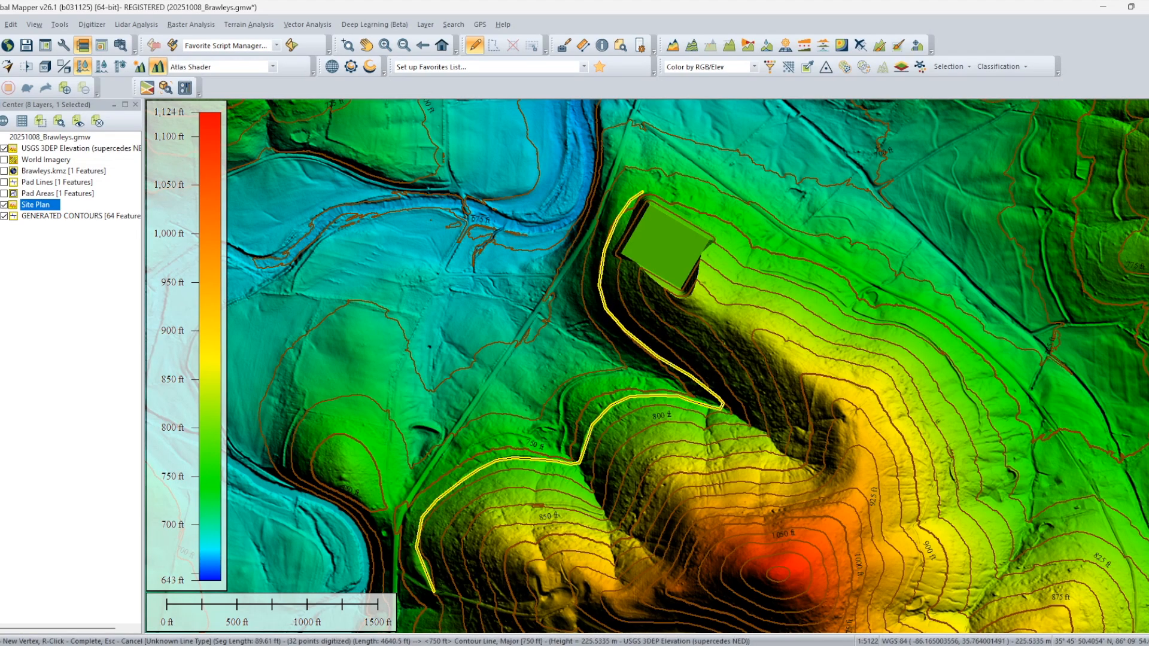
click(687, 206)
click(713, 228)
click(742, 258)
click(747, 269)
click(746, 281)
click(738, 285)
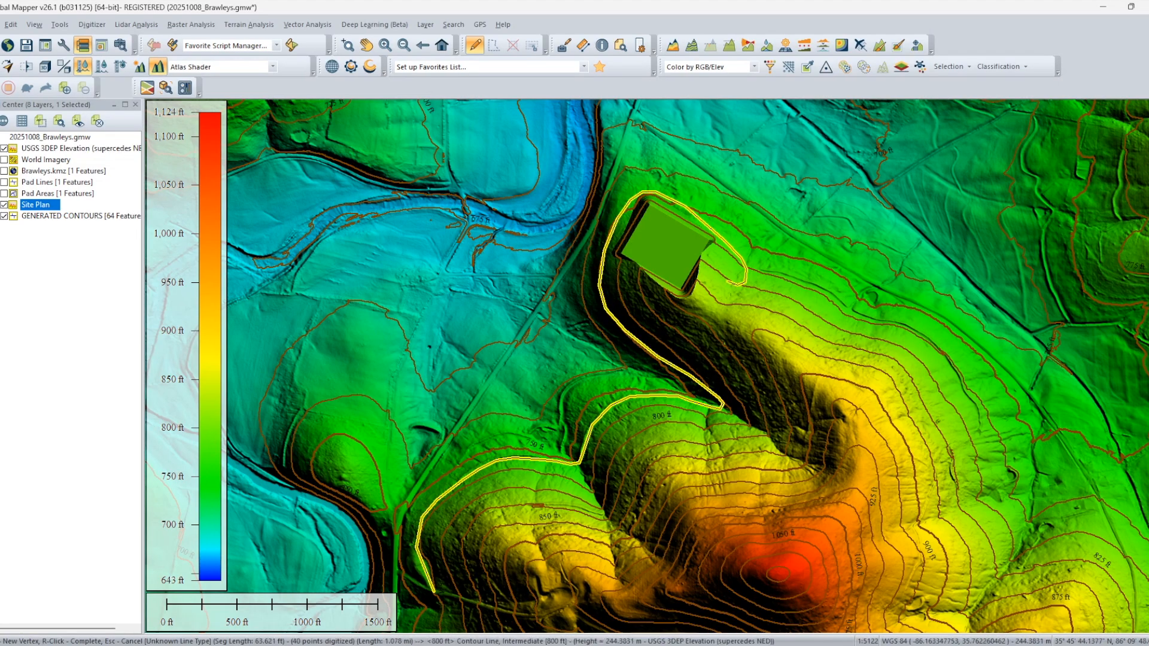